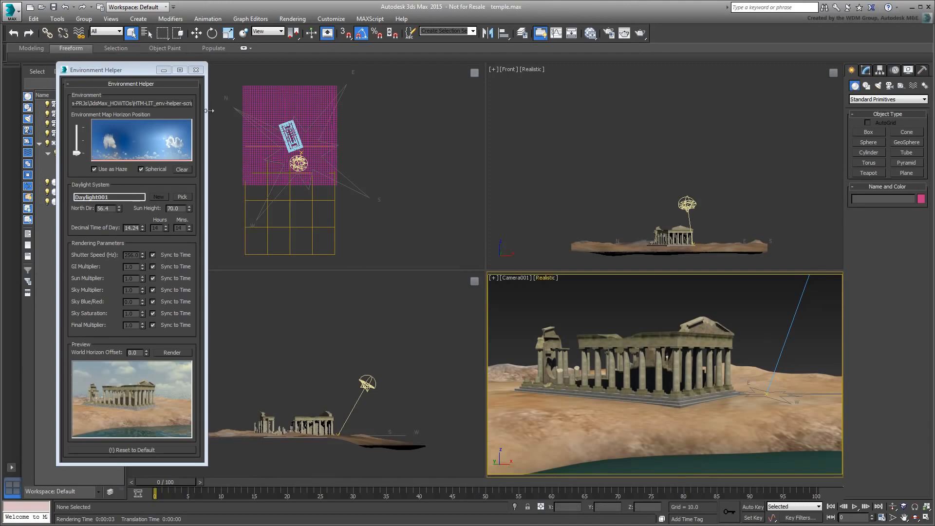
- Close the Environment Helper and reopen the recent temple.max scene without saving the changes
click(196, 69)
click(16, 13)
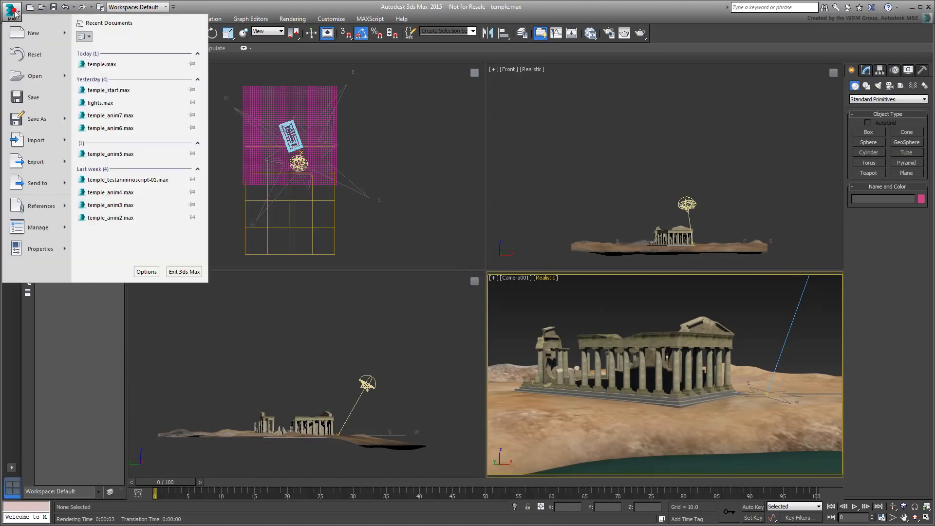
click(122, 70)
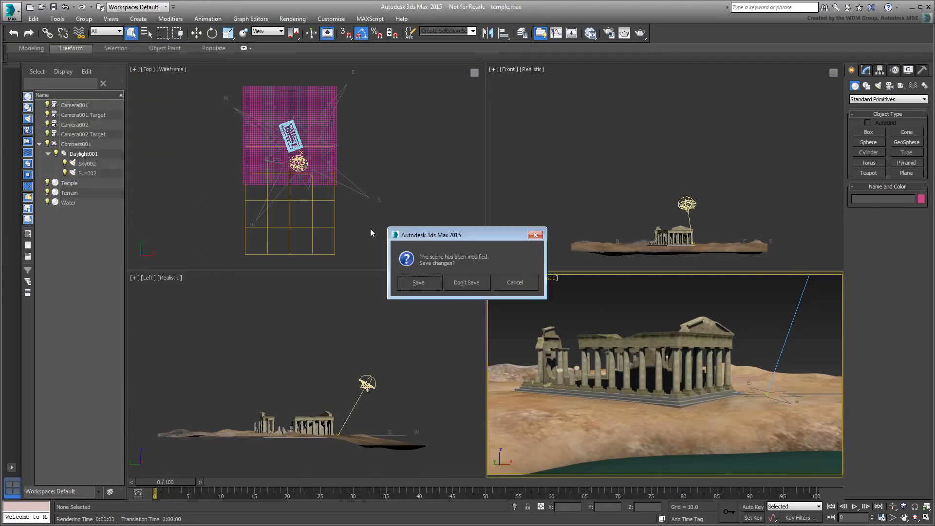
click(461, 283)
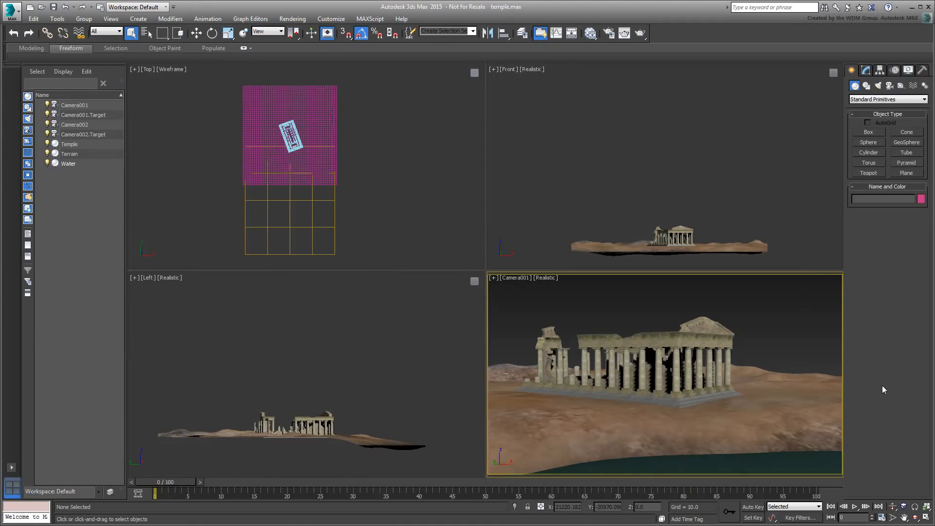
- Check in the render setup which renderers are assigned to the scene
click(609, 33)
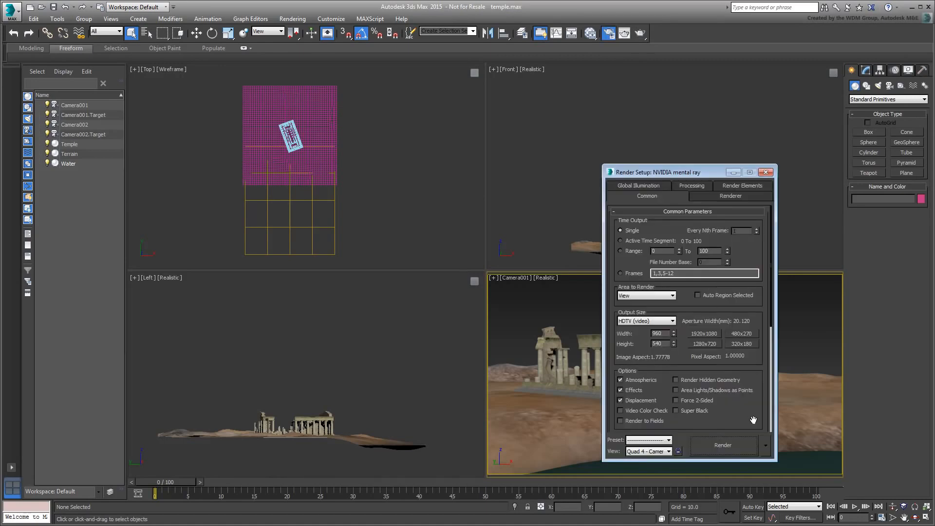
scroll(750, 303, down, 3)
scroll(750, 303, down, 3)
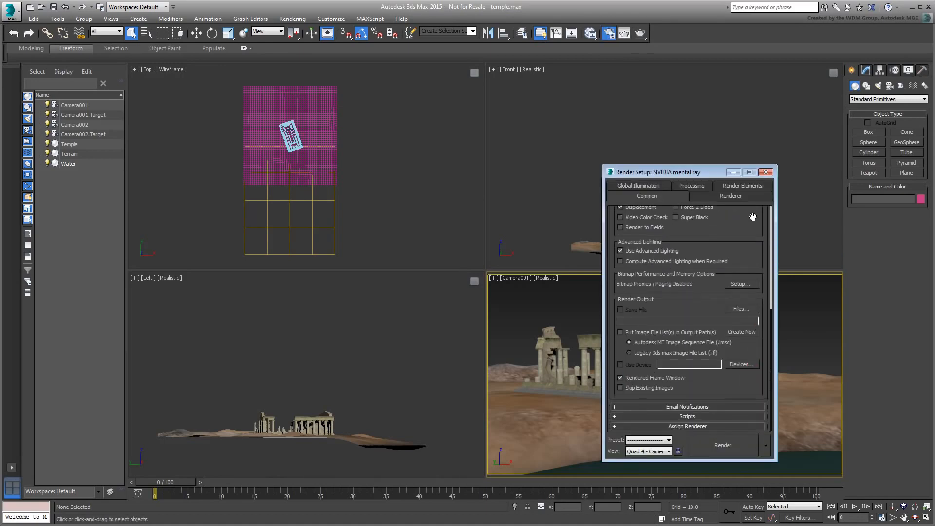
click(707, 427)
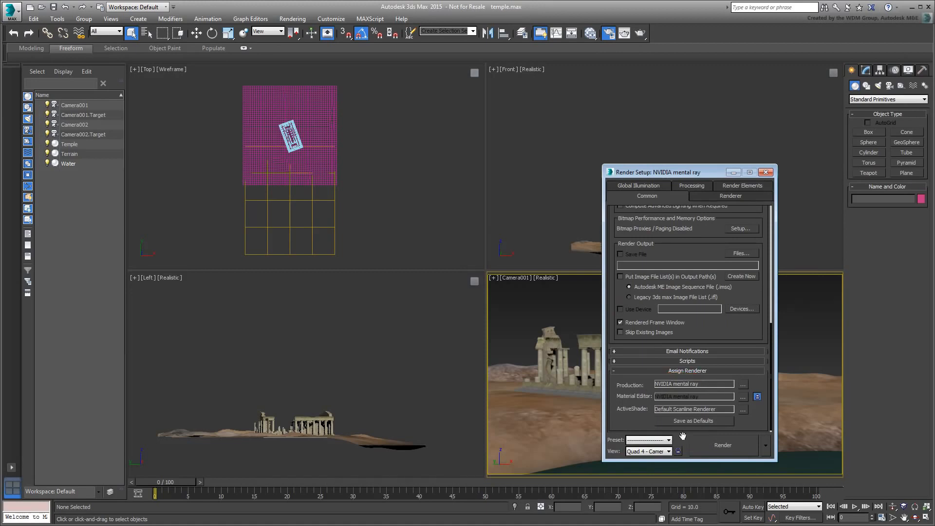
click(766, 173)
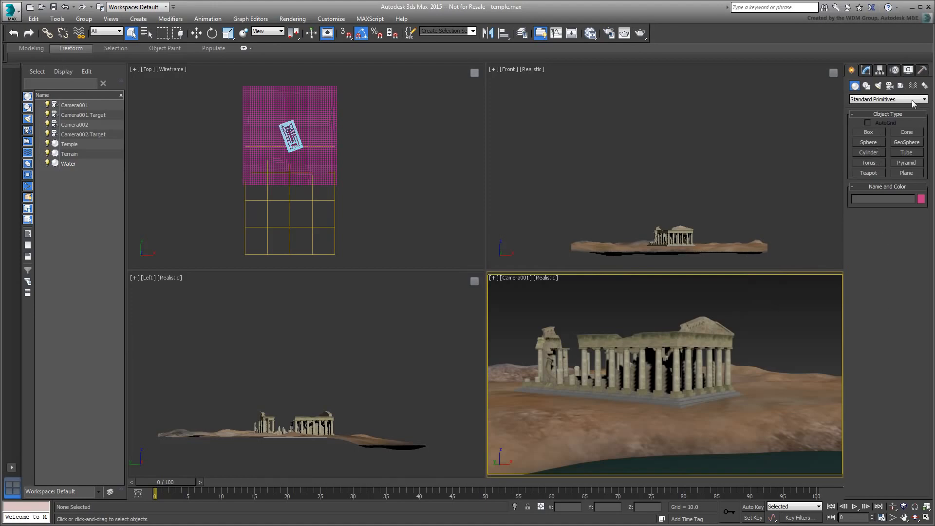
- Create a Daylight system beside the terrain in the Top view, accepting the recommended exposure control, with an orbital scale of about 186
click(924, 86)
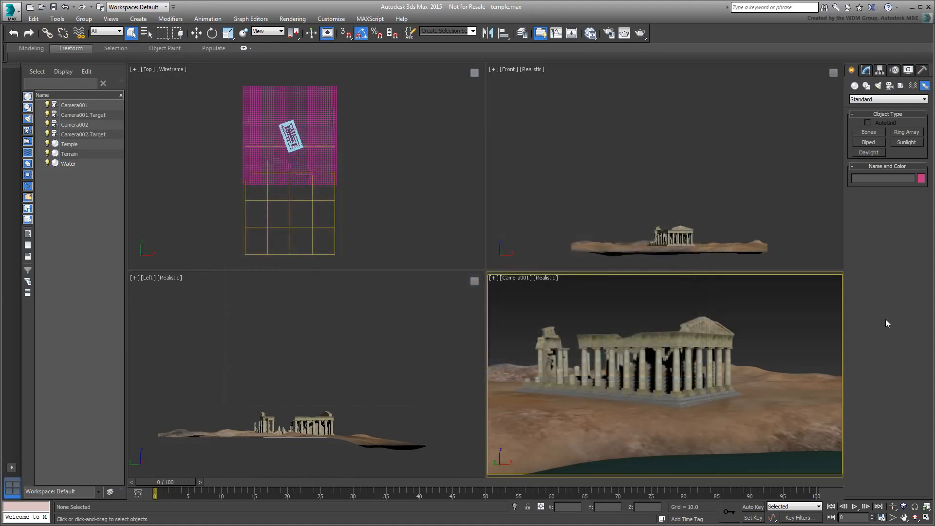
click(868, 153)
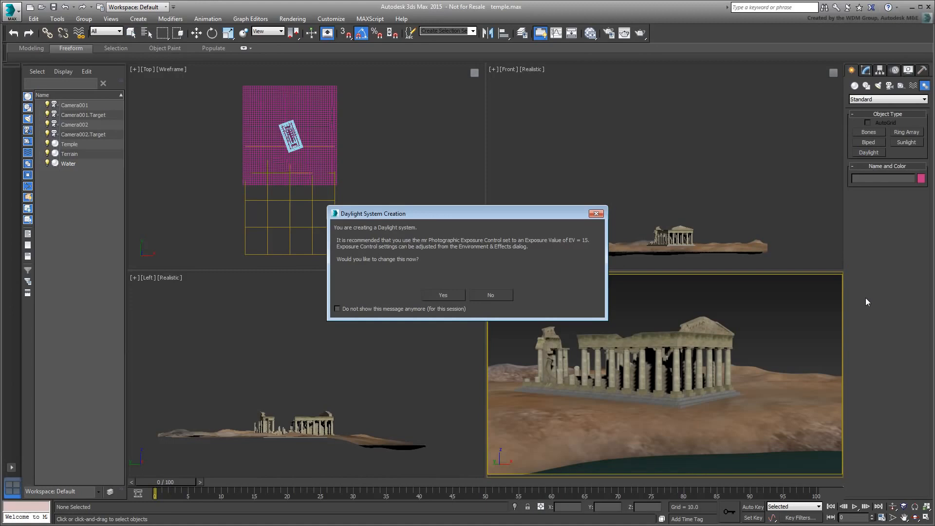
click(443, 295)
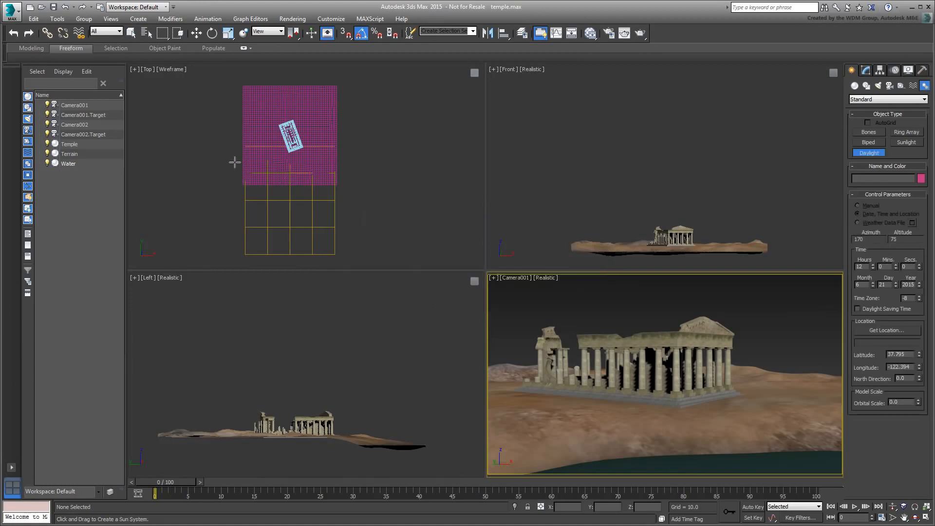
drag(224, 161, 228, 156)
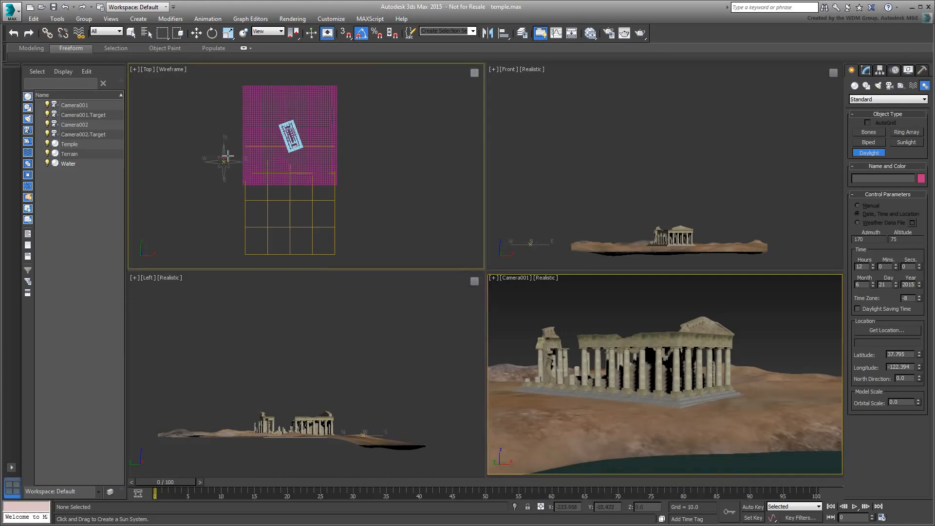
click(227, 157)
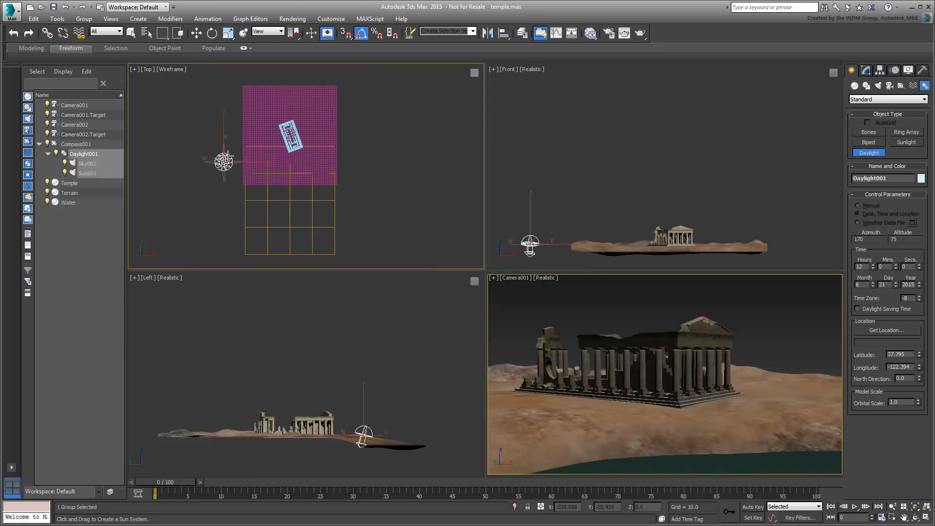
click(328, 103)
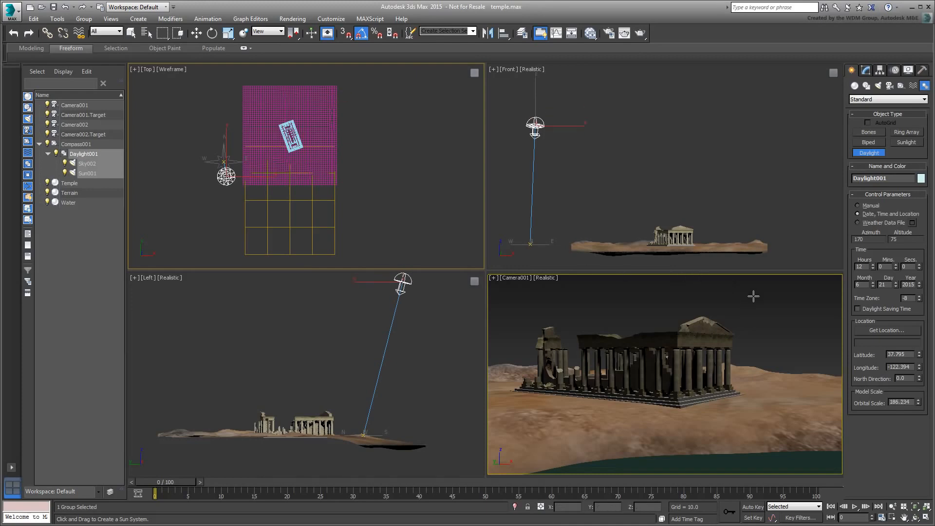
- Try different times of day for the daylight system and set its hour to 15
click(873, 269)
click(873, 268)
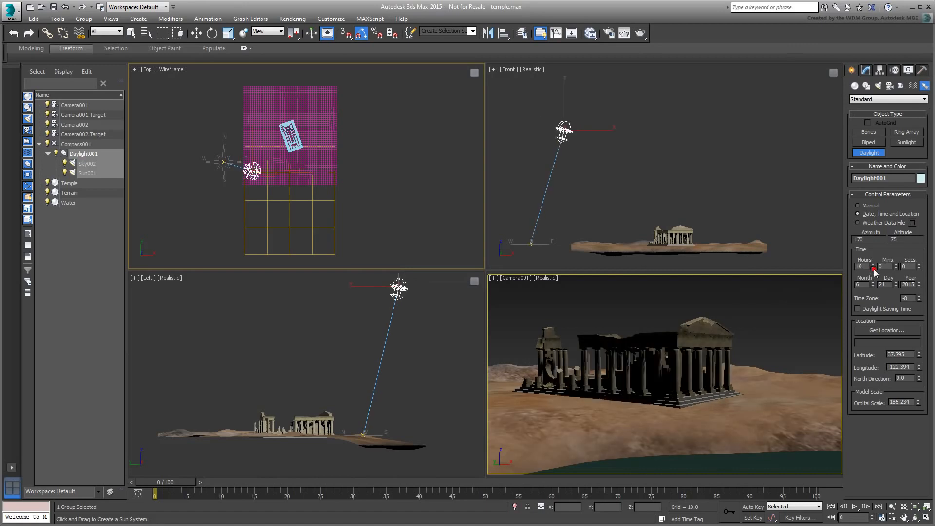
click(872, 265)
click(872, 265)
click(873, 266)
click(873, 266)
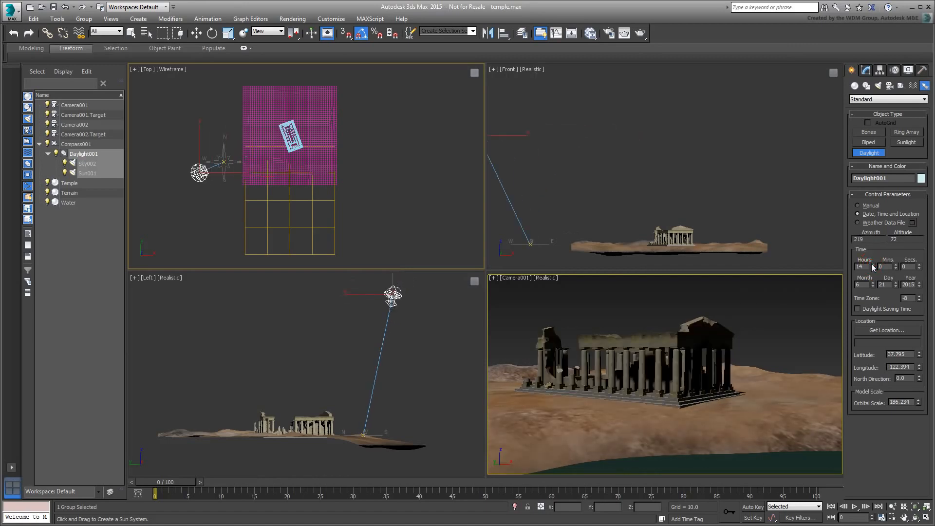
click(873, 266)
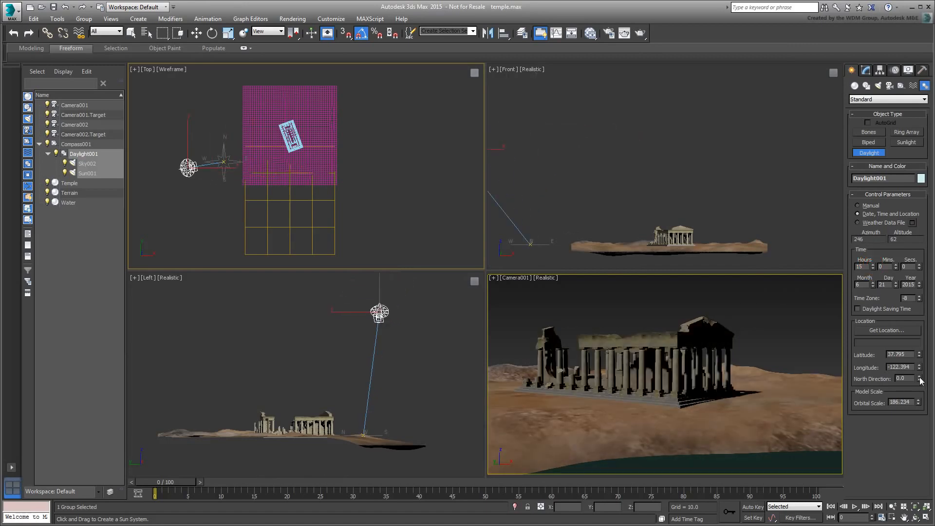
- Set the daylight system's north direction to 219 and its orbital scale to about 218
drag(920, 379, 914, 269)
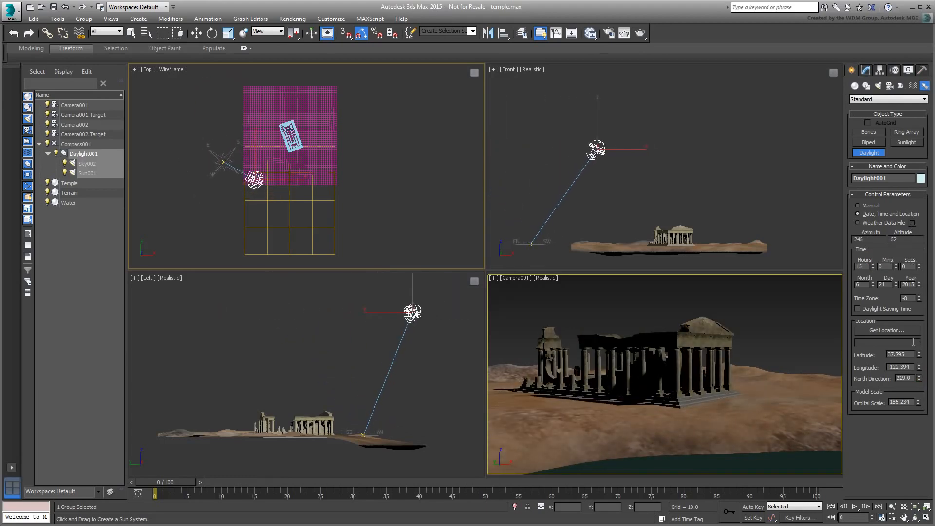
drag(917, 404, 913, 418)
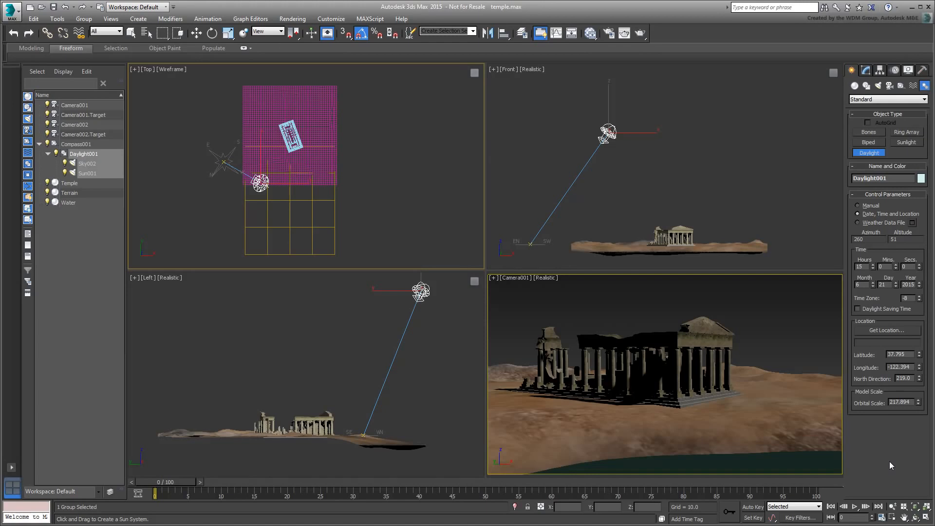
- Switch the daylight's sunlight to mr Sun and its skylight to mr Sky, adding the mr Physical Sky environment map automatically
click(866, 71)
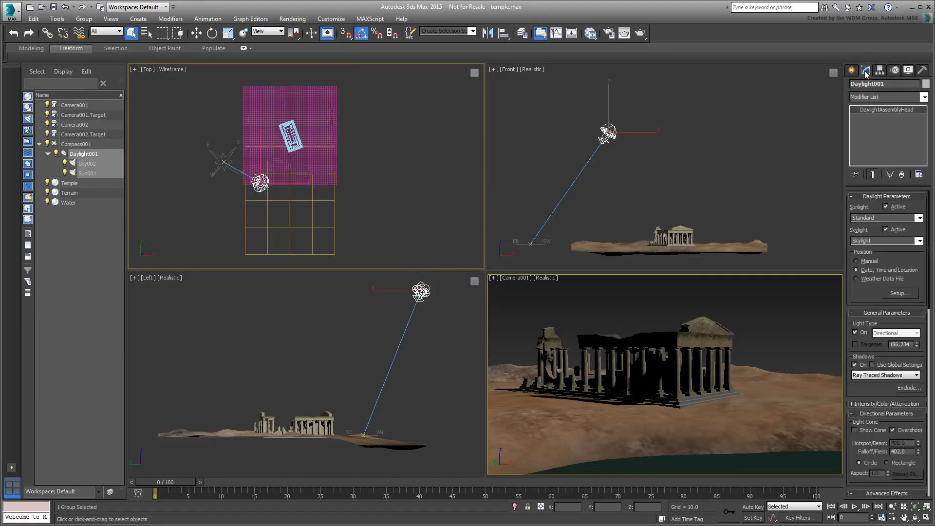
click(920, 218)
click(863, 240)
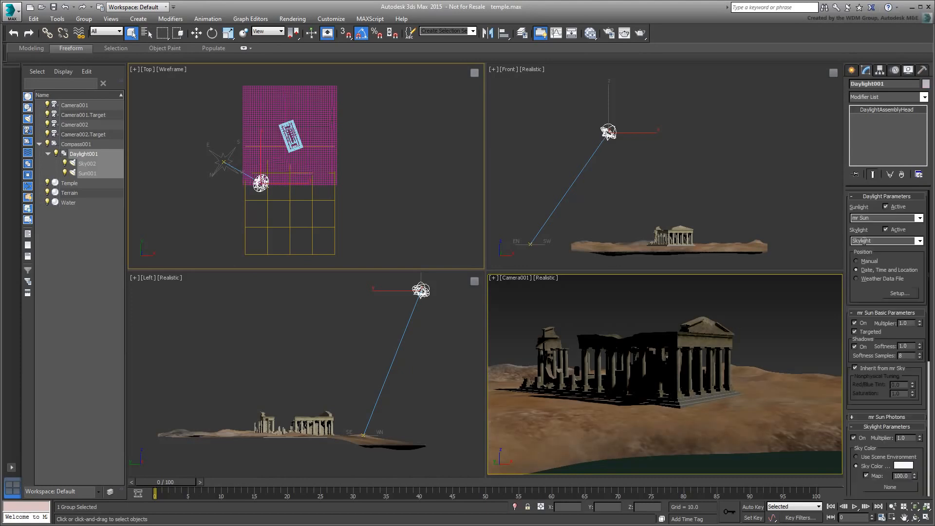
click(919, 240)
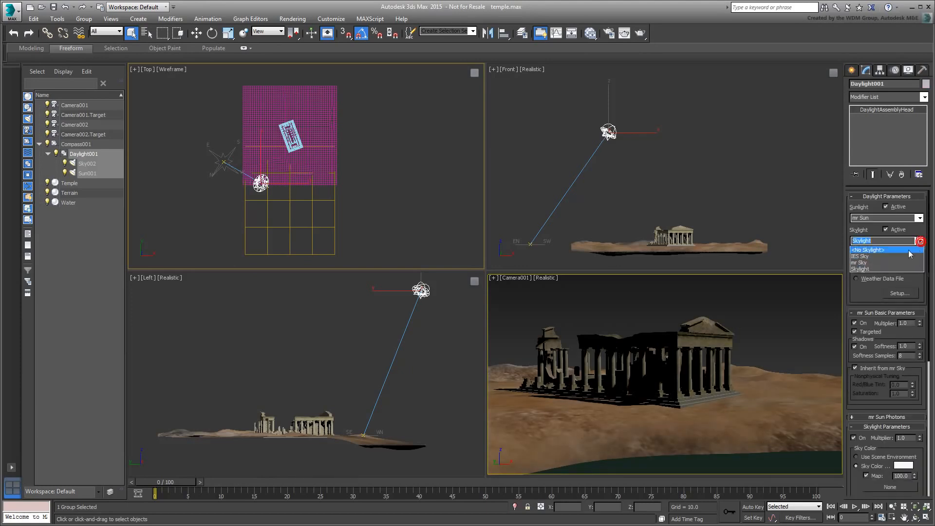
click(870, 264)
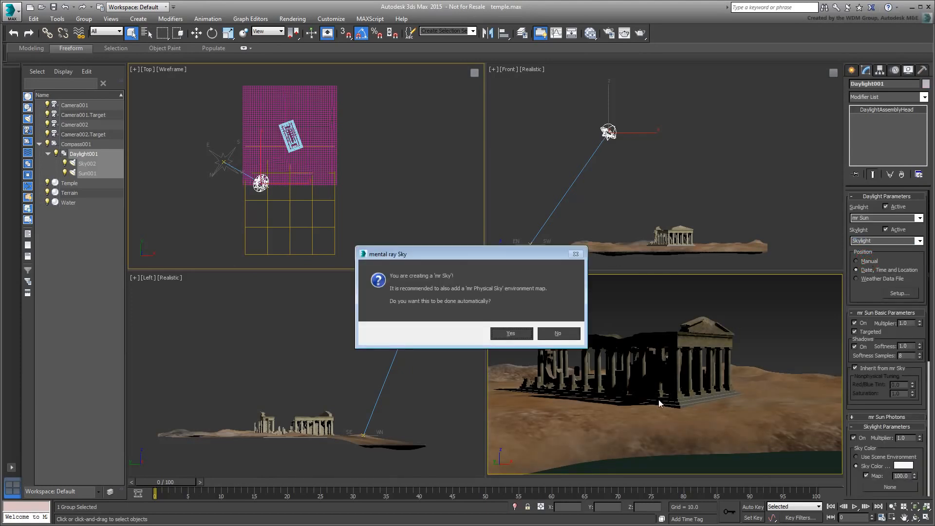
click(511, 334)
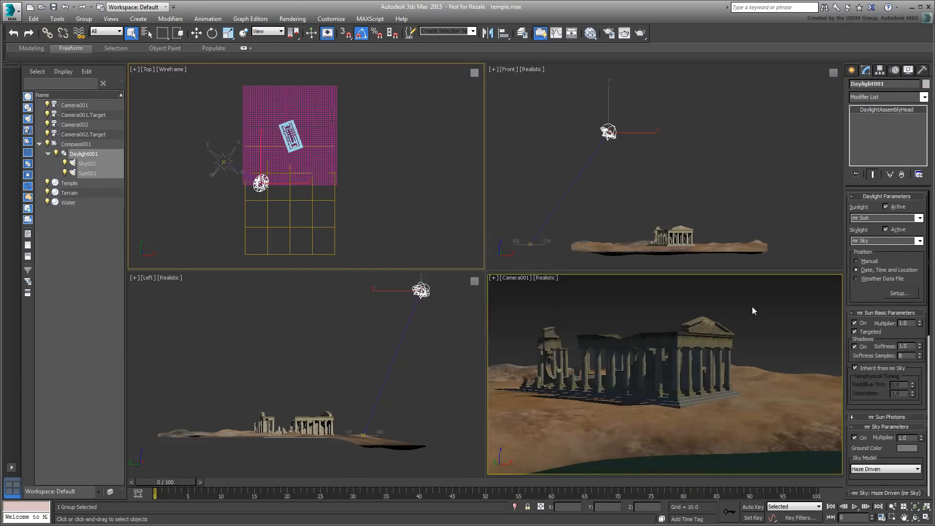
- Test-render the Camera001 view and render it again with the photographic exposure value set to 14
click(640, 34)
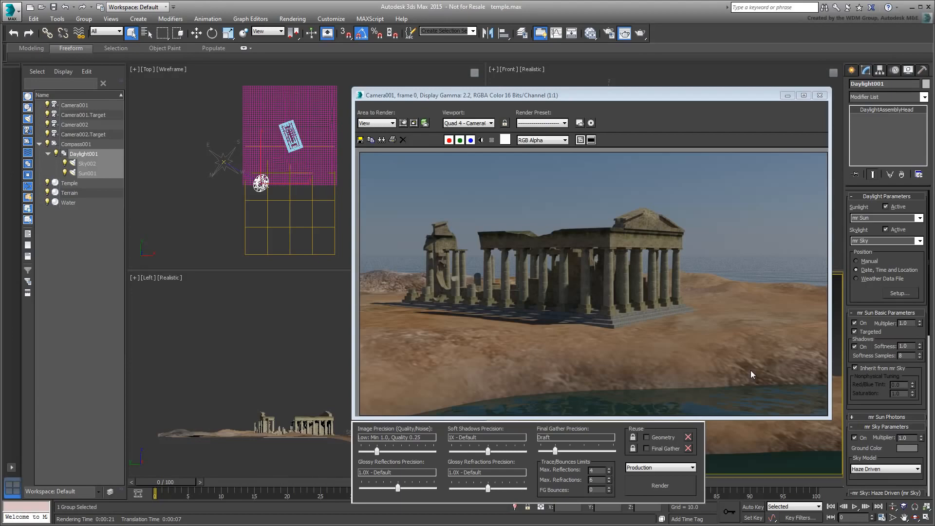
key(8)
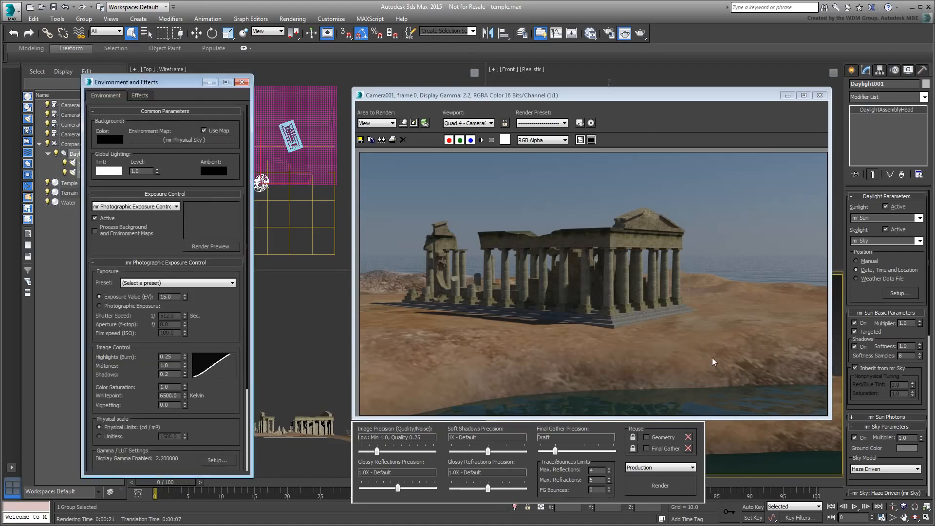
click(185, 299)
key(shift+q)
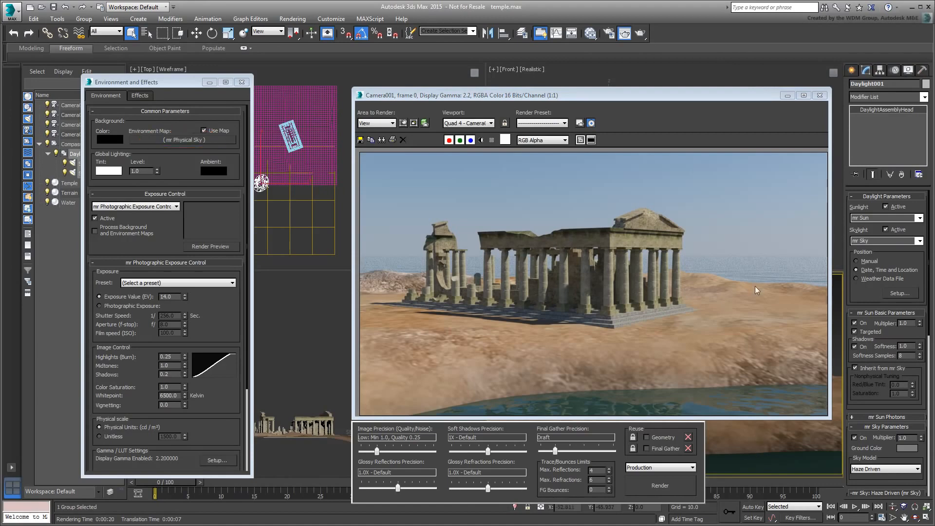
click(820, 96)
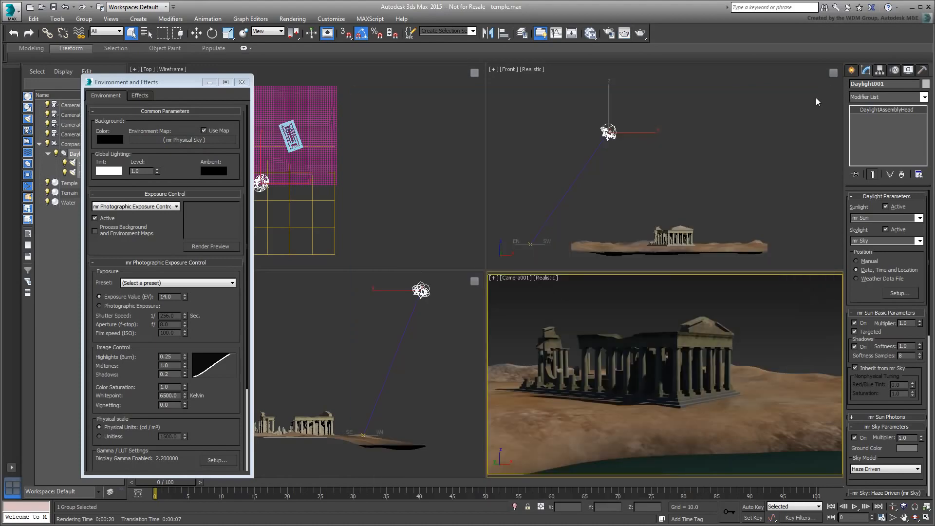
- Bring the mr Physical Sky environment map into the Slate Material Editor as an instance and show its parameters
click(591, 34)
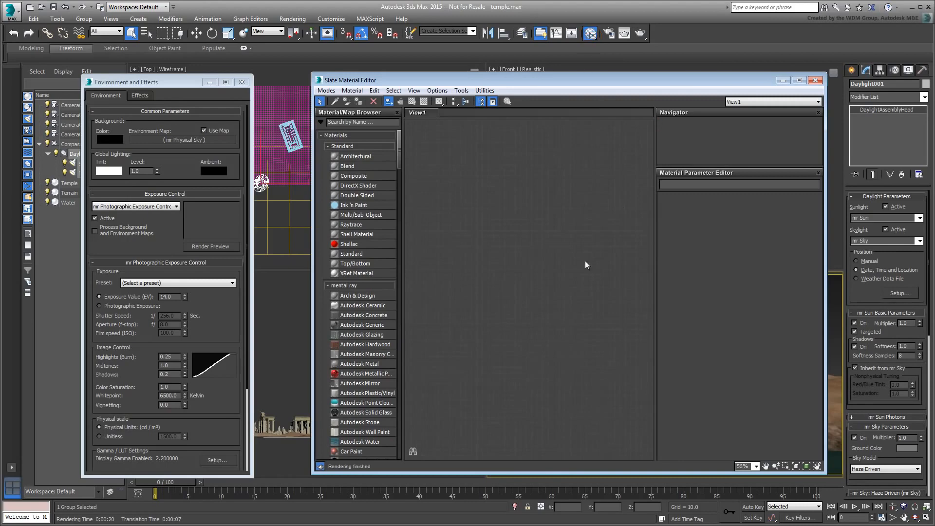
drag(186, 139, 480, 217)
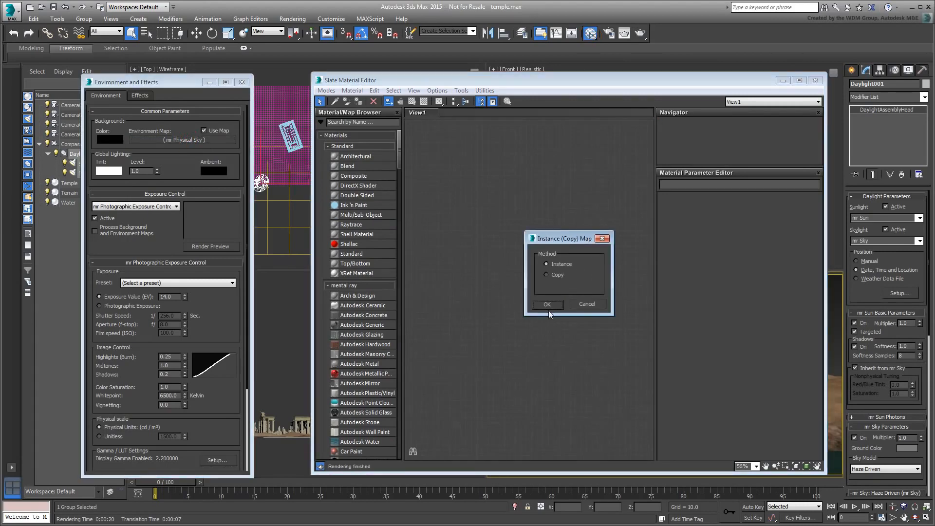
click(548, 306)
scroll(562, 248, up, 5)
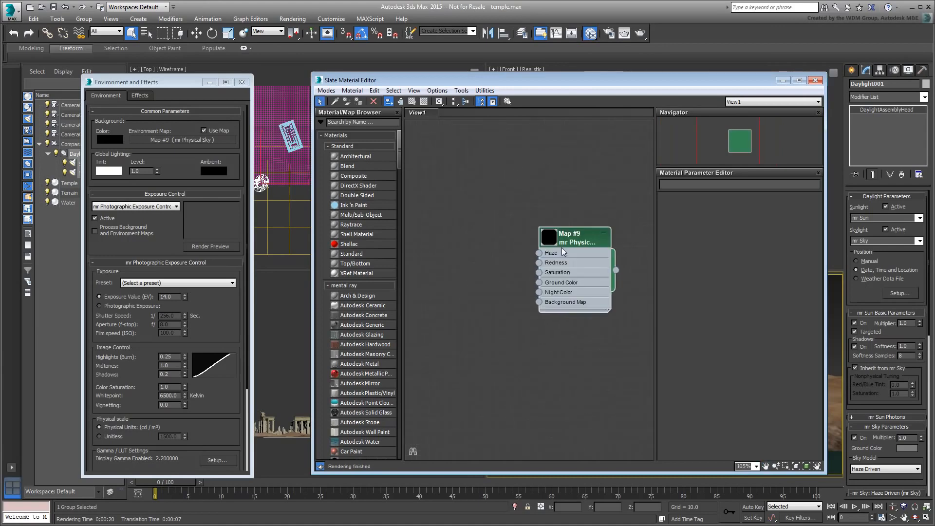
double_click(563, 247)
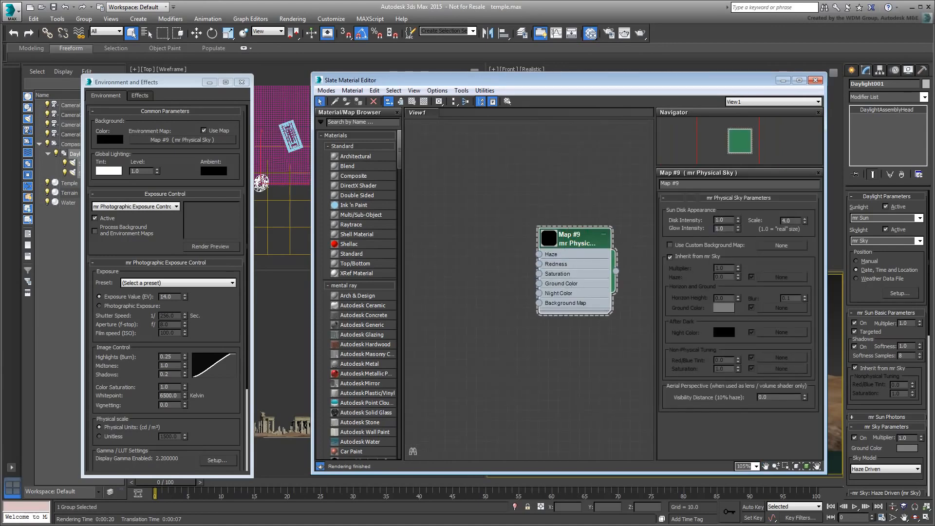
- Add Sky02.jpg from the _Assets folder in Windows Explorer as a Bitmap node beside the mr Physical Sky node, with an enlarged preview
key(alt+Tab)
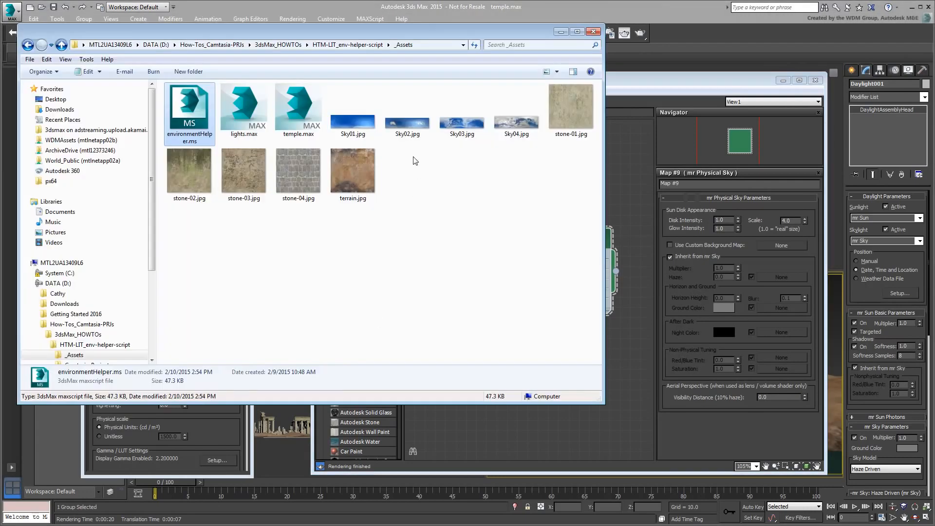
click(407, 122)
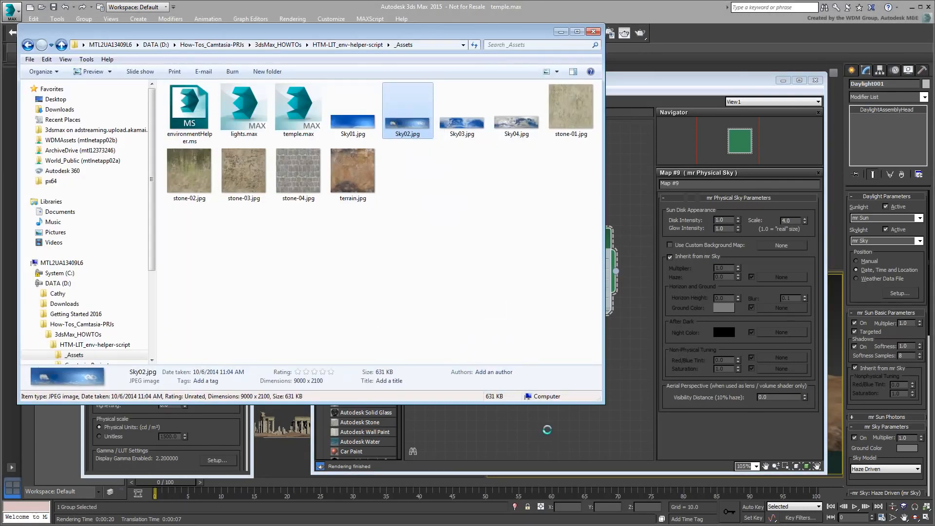
click(561, 31)
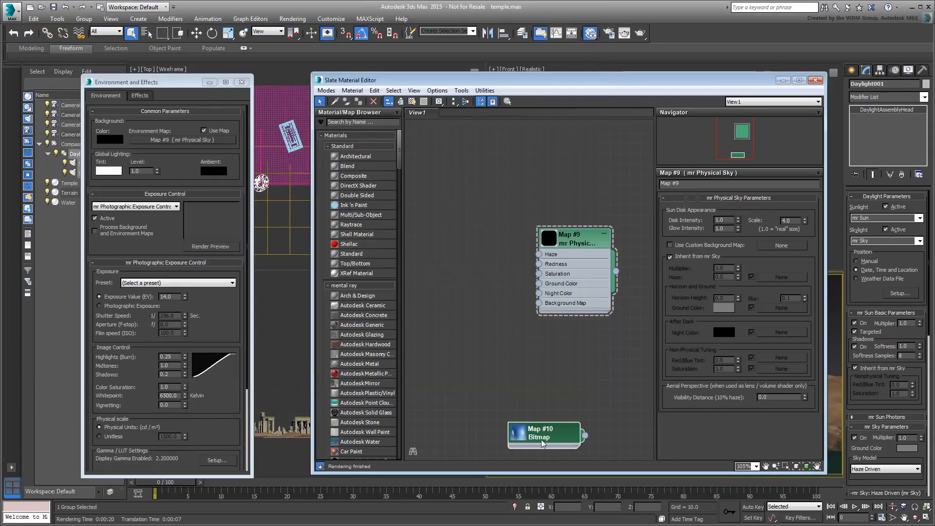
drag(542, 440, 451, 204)
double_click(444, 249)
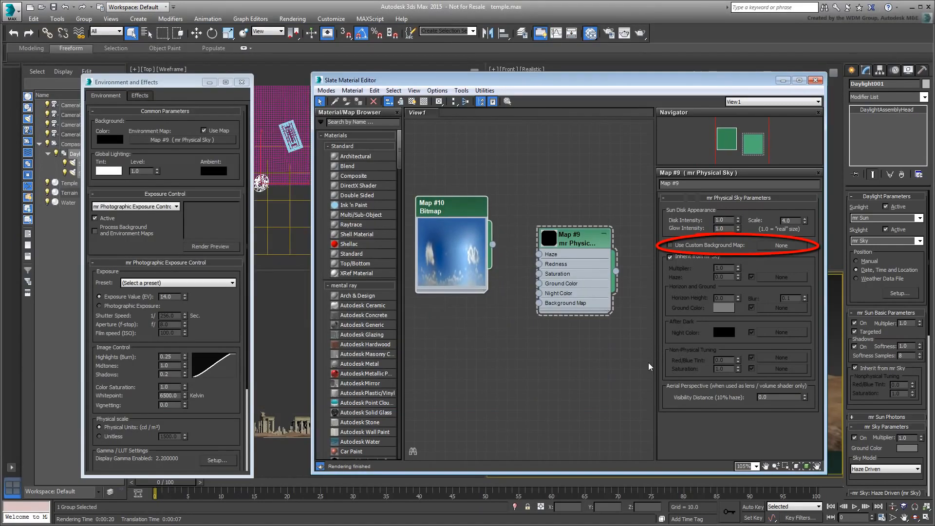
- Turn off Inherit from mr Sky and connect the Sky02.jpg bitmap as an instance to the mr Physical Sky's Haze map
click(669, 256)
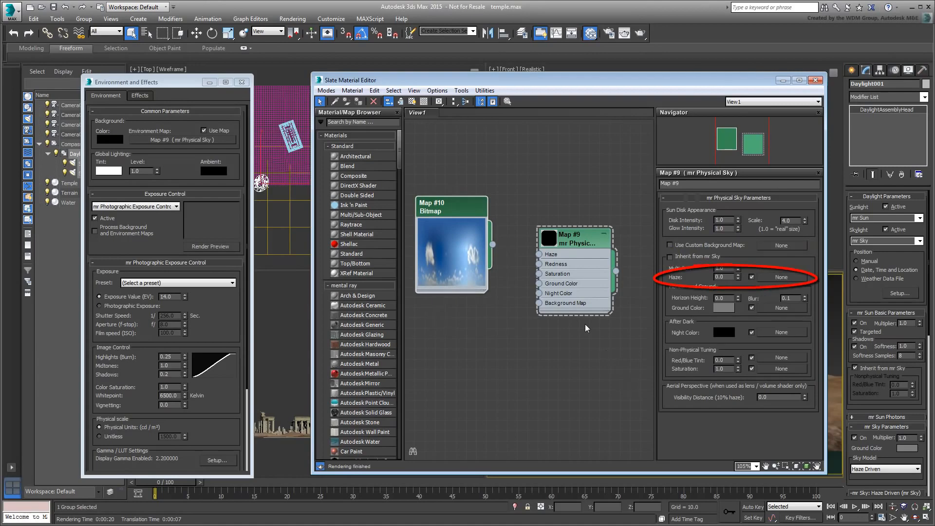
mouse_move(493, 243)
mouse_down()
mouse_move(575, 261)
mouse_move(782, 277)
mouse_up()
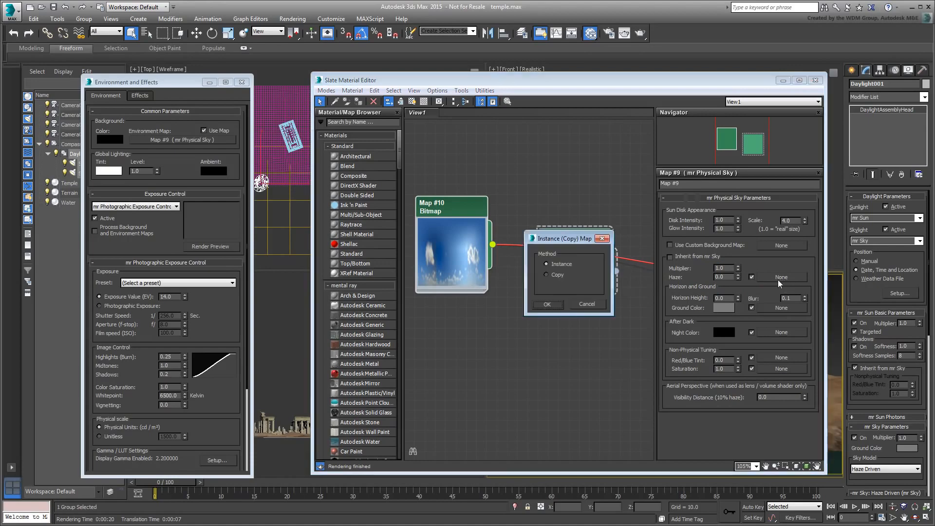
click(548, 305)
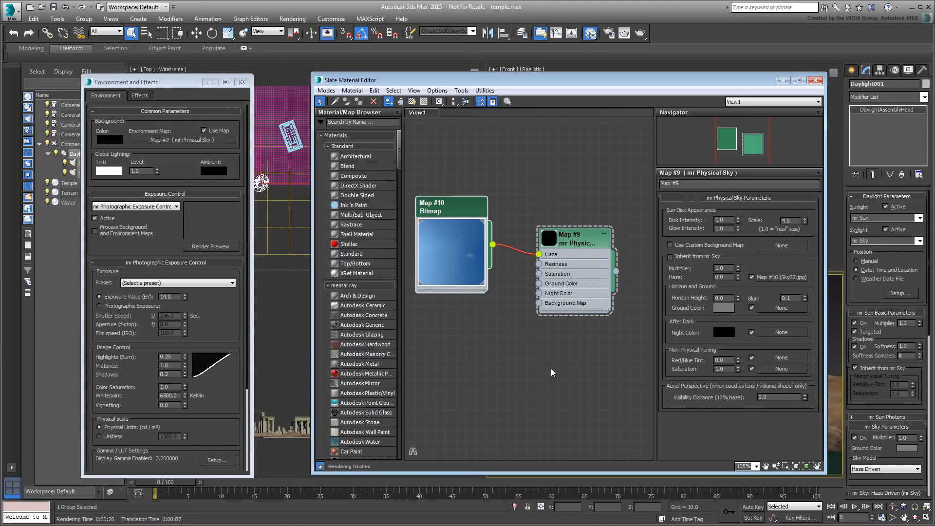
- Set the Sky02.jpg bitmap's tiling to U -1 and V 2 with a V offset of 0.25, and test-render the Camera001 view
double_click(450, 209)
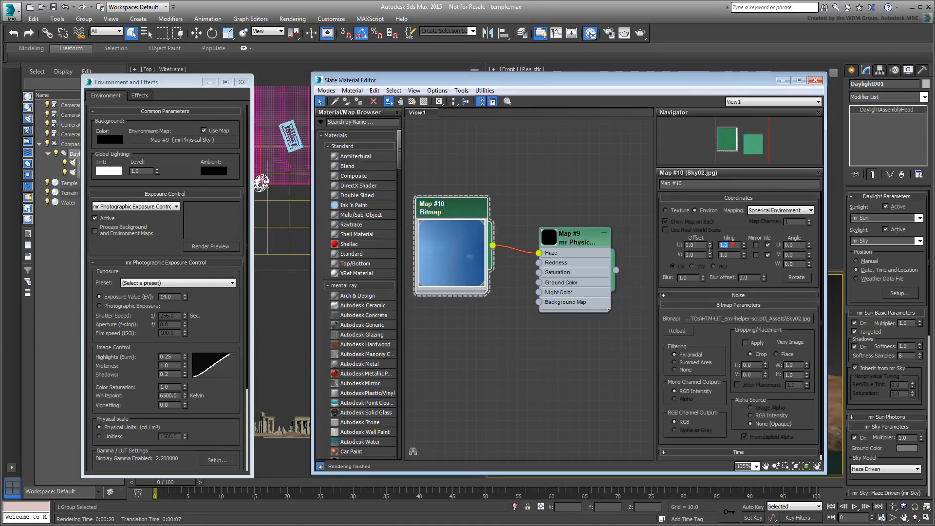
text(-1)
key(Tab)
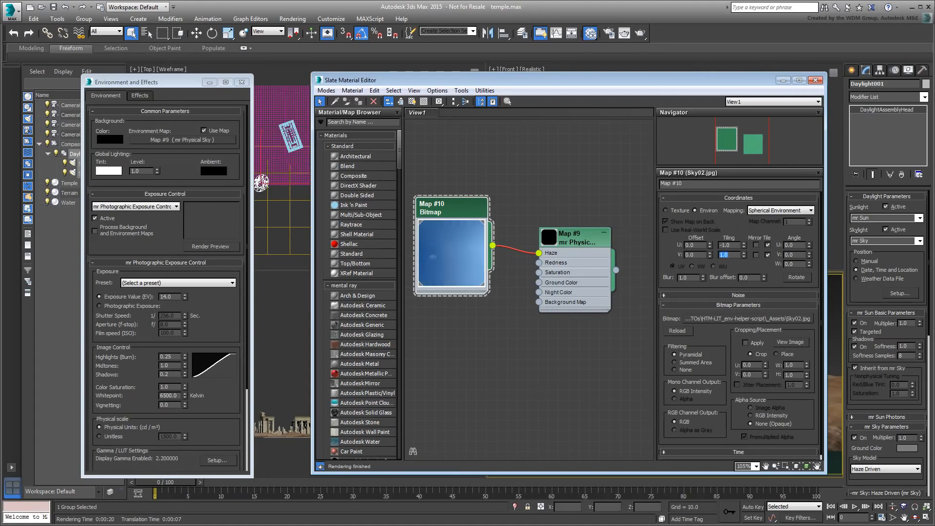
text(2)
key(Return)
double_click(698, 255)
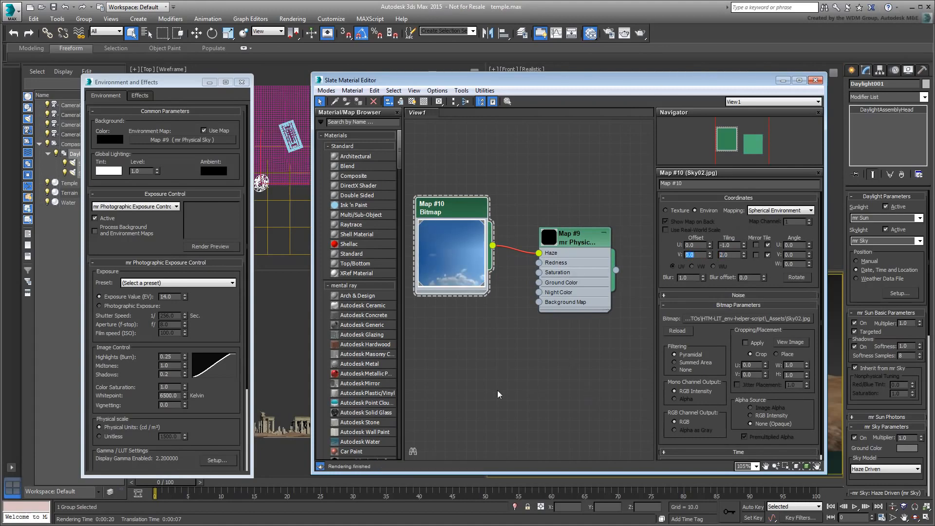
text(0.25)
key(Return)
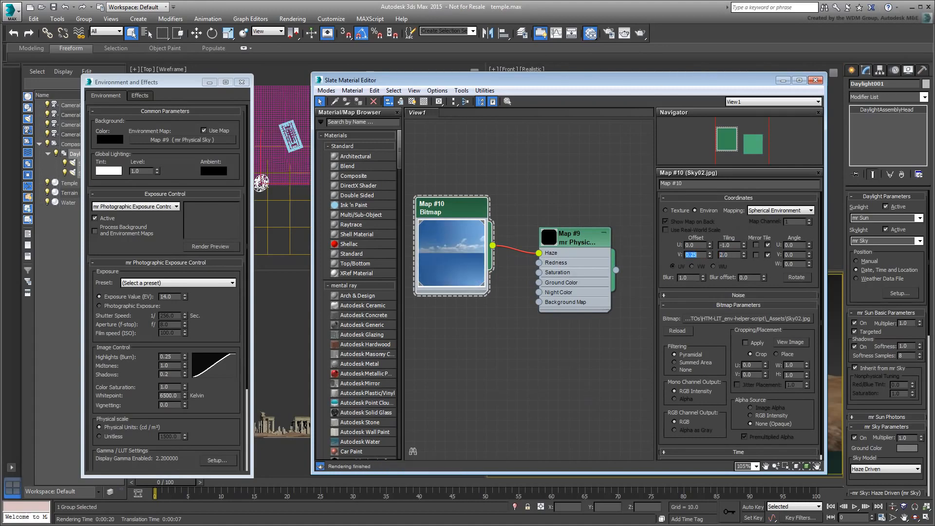
click(641, 33)
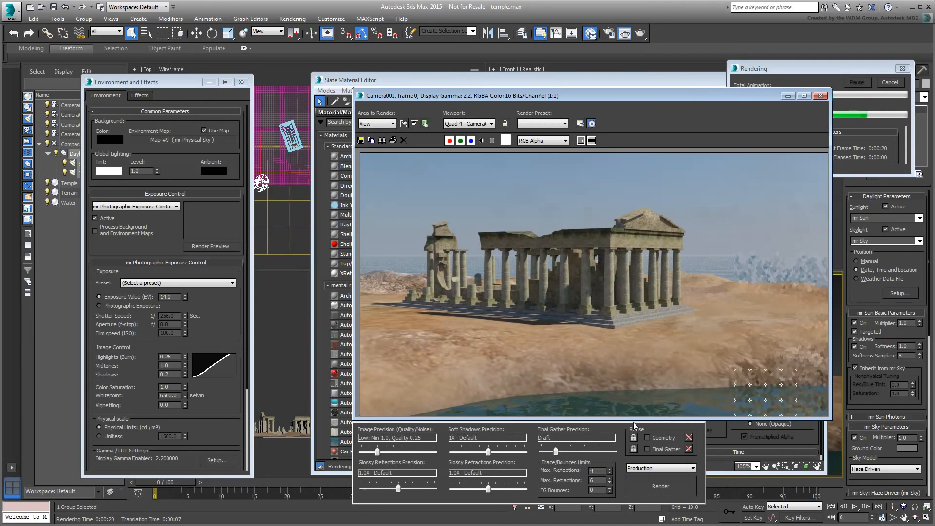
click(821, 96)
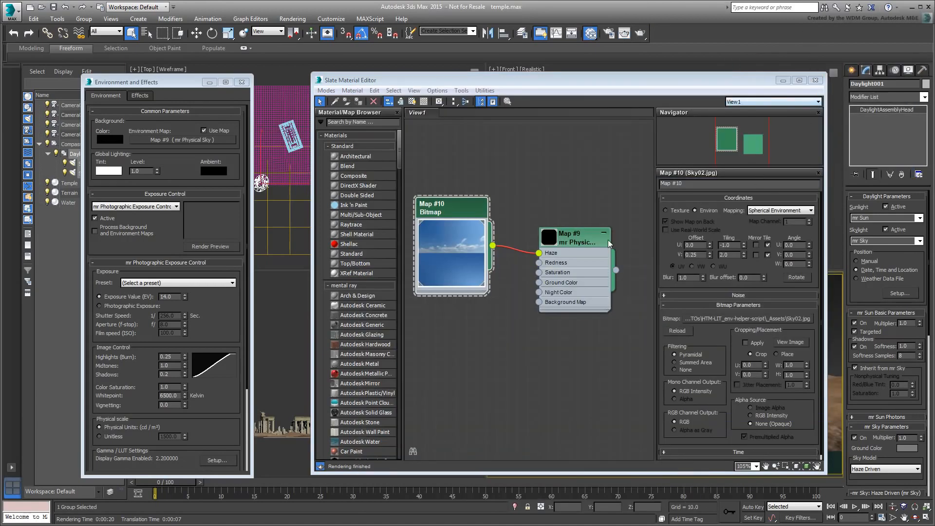
- Raise the Sky02.jpg bitmap's Output Amount to 20 and test-render the Camera001 view
scroll(711, 331, down, 1)
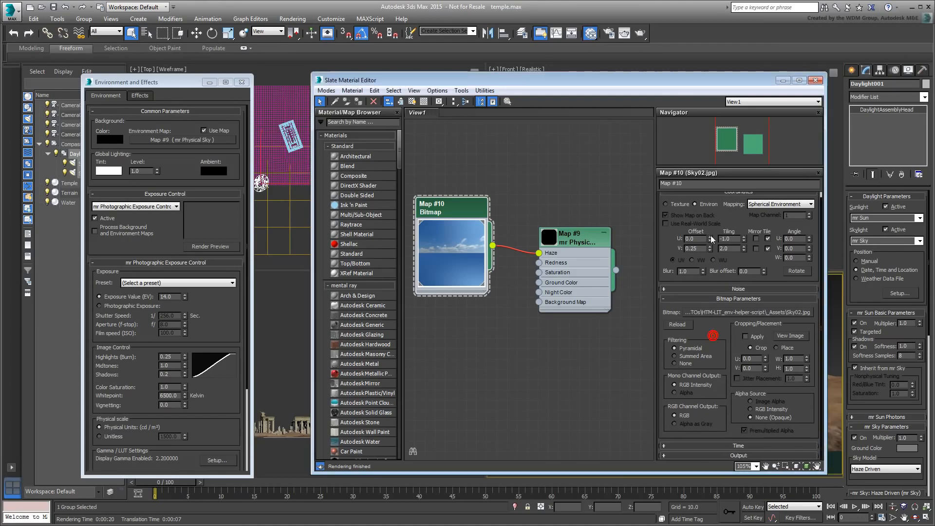
click(703, 455)
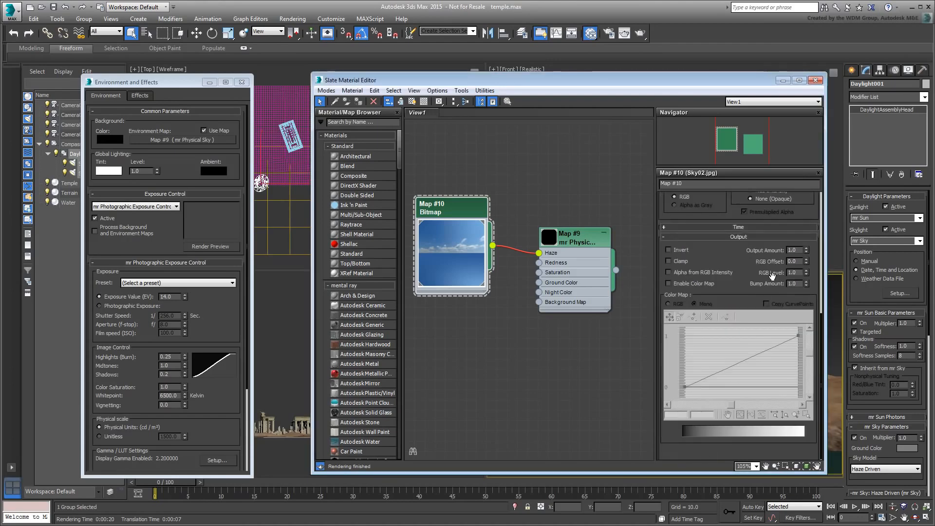
drag(797, 250, 751, 264)
text(20)
key(Return)
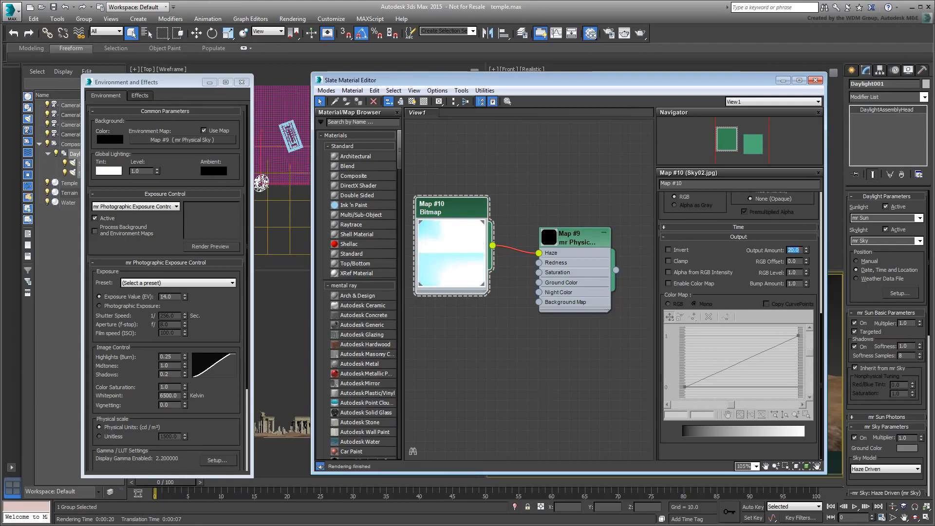
click(641, 34)
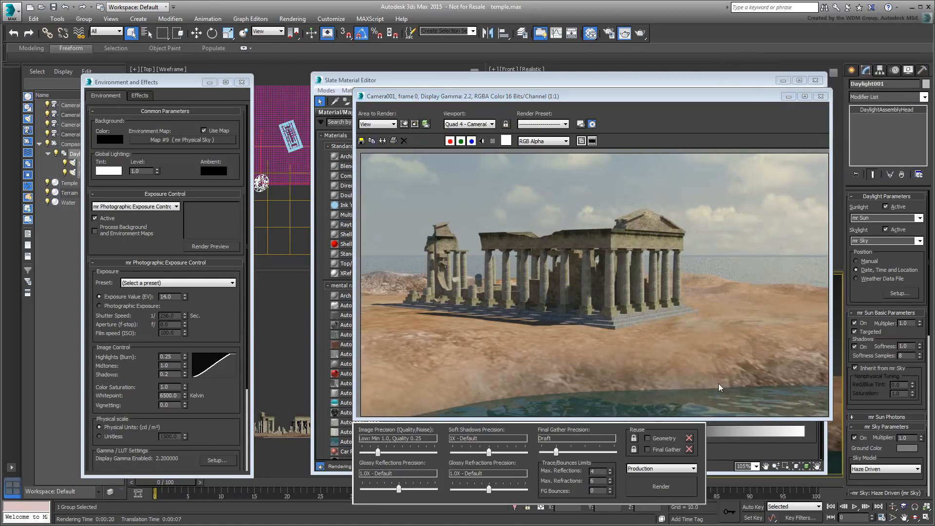
click(821, 97)
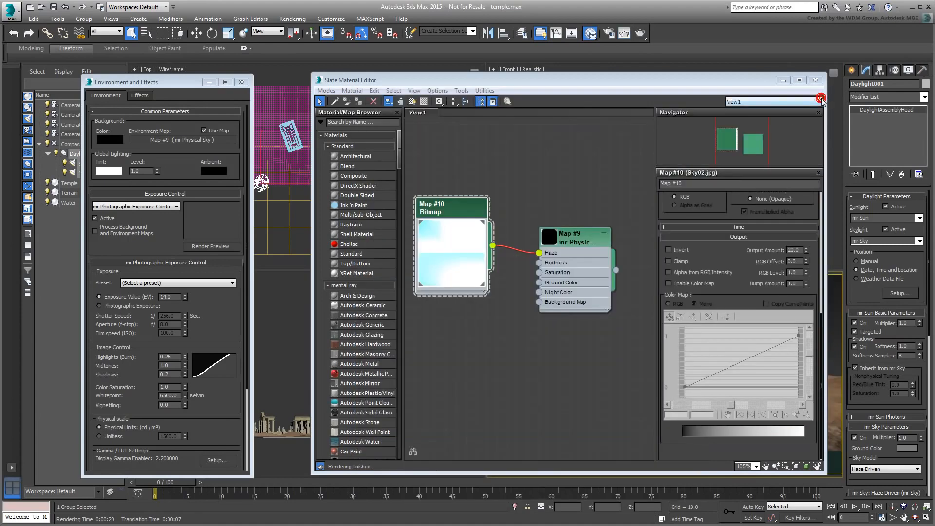
click(896, 72)
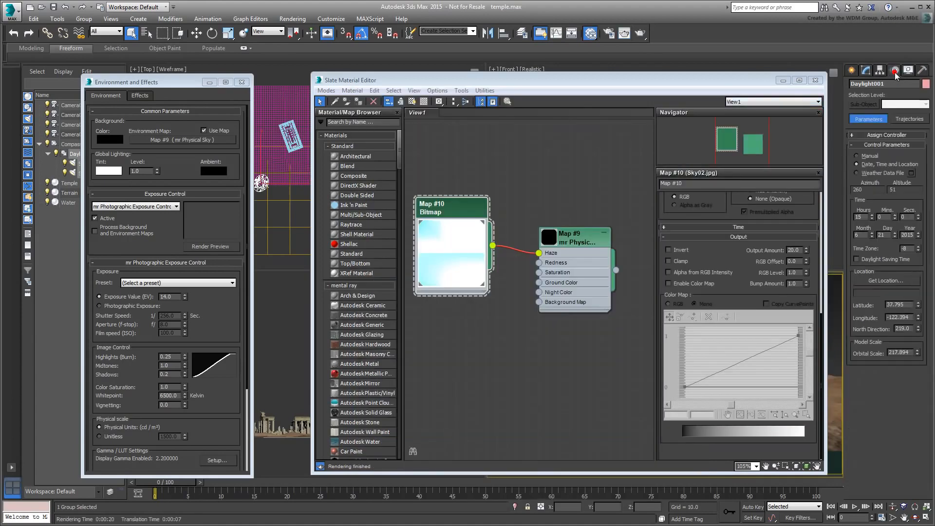
click(866, 71)
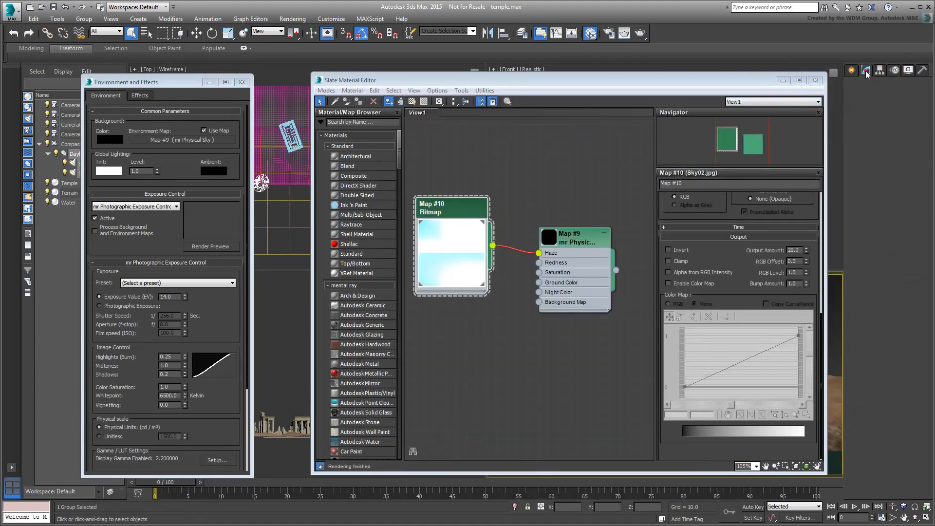
click(181, 82)
click(462, 79)
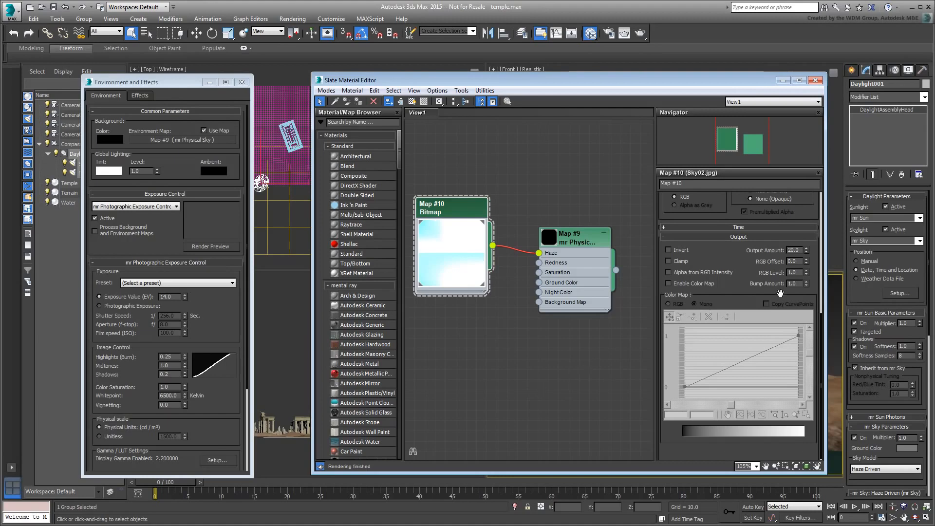
- Set the daylight's time to 22 hours in its motion parameters and test-render the Camera001 view
click(897, 71)
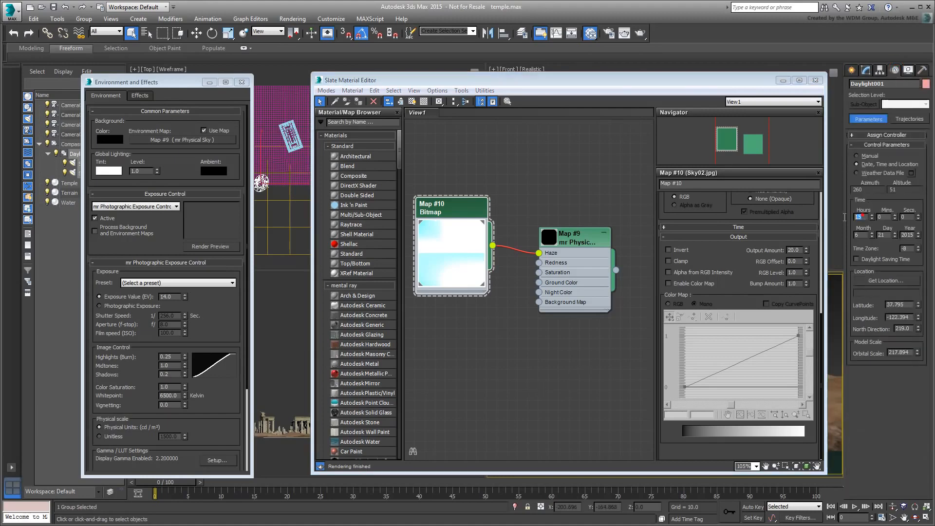
text(22)
key(Return)
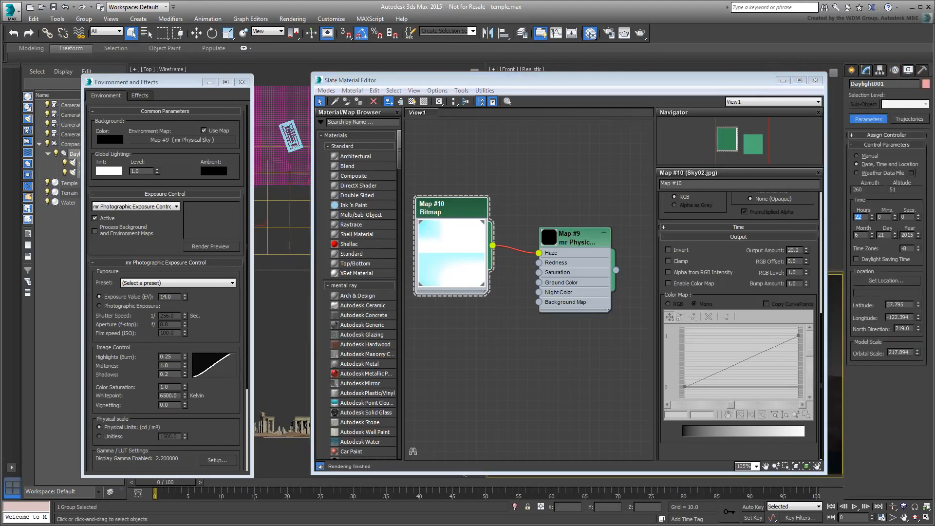
click(640, 32)
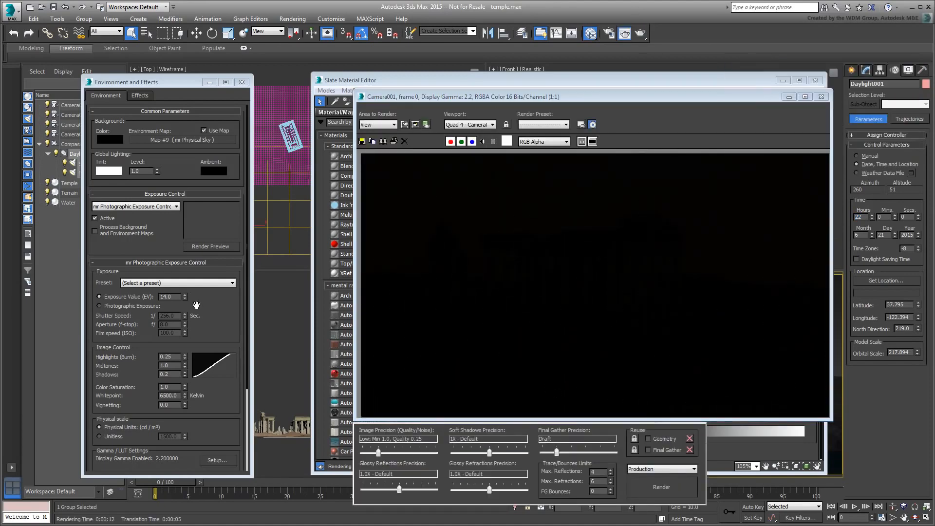
- Set the photographic Exposure Value to 5.5 for the night scene and render the Camera001 view again
double_click(175, 295)
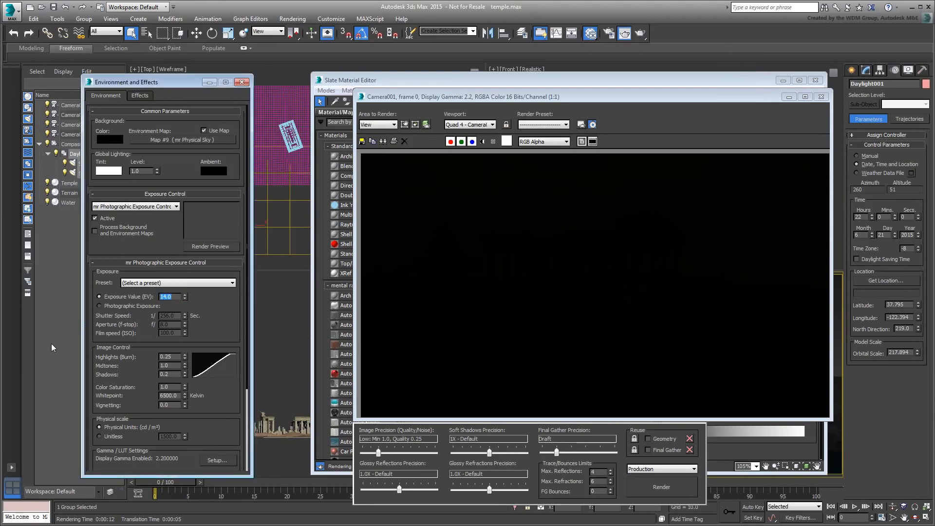
text(5.5)
key(Return)
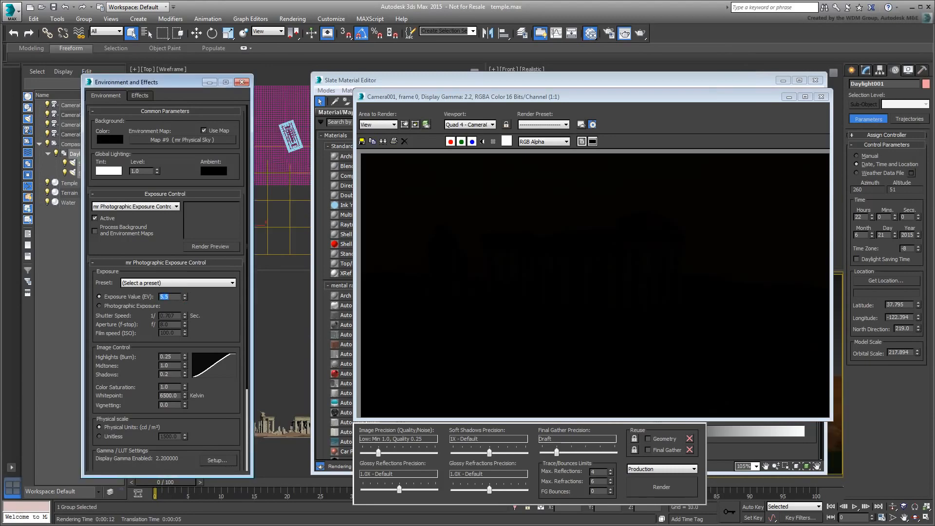
click(671, 484)
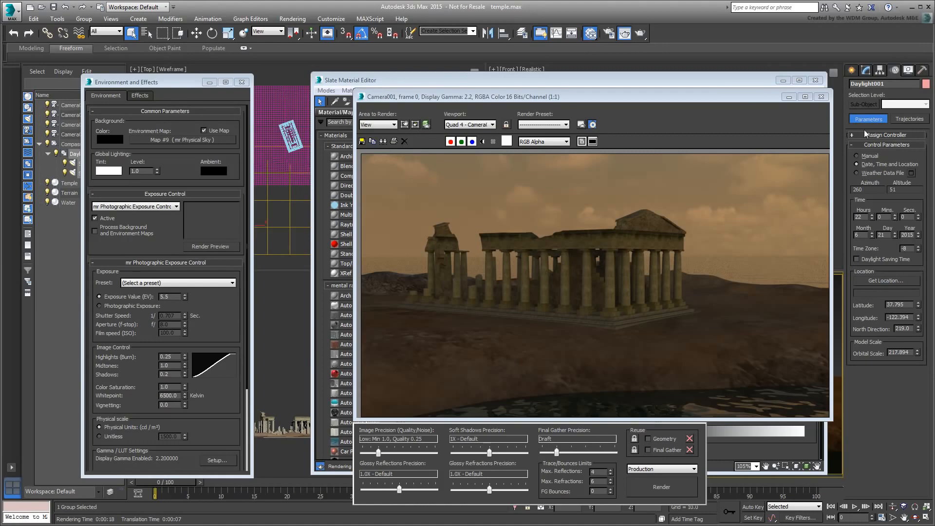
- Close the rendered image and the Slate Material Editor, and move the Environment and Effects window aside
click(823, 98)
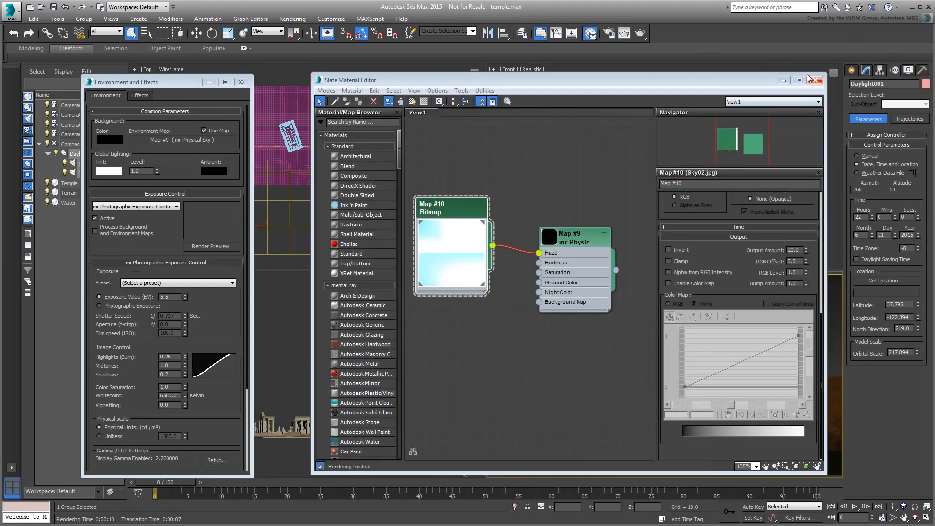
click(815, 80)
drag(164, 81, 146, 89)
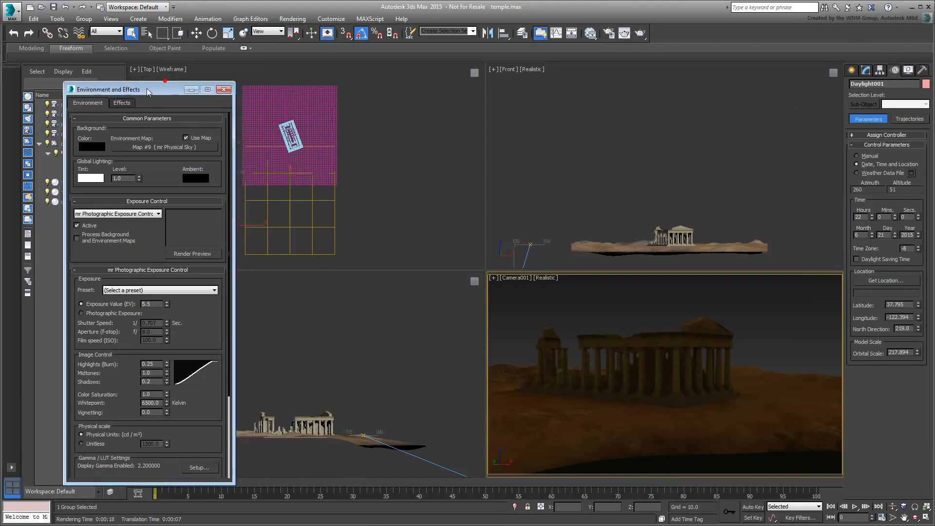
- Place a photometric Free Light in front of a front-row temple column in the Top view and apply the Street 400W Lamp (web) template
middle_drag(287, 123, 343, 144)
scroll(343, 144, up, 8)
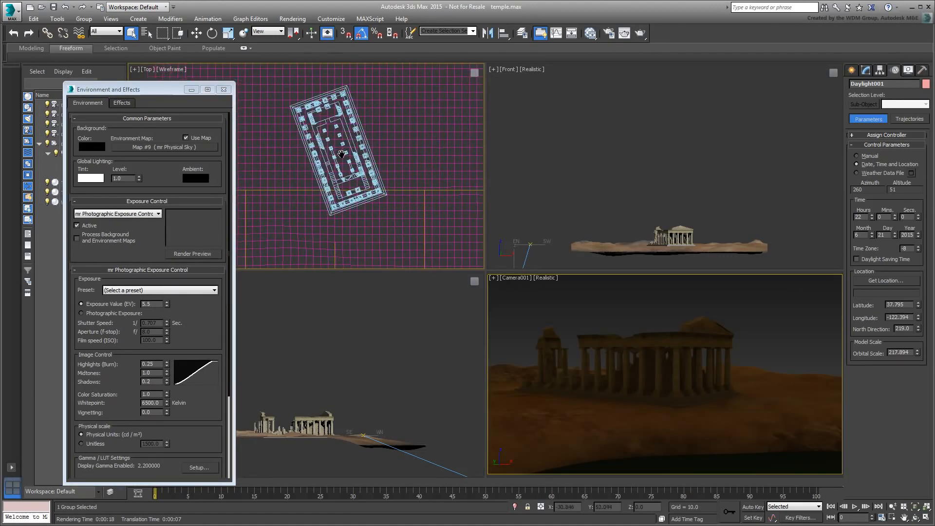
click(852, 70)
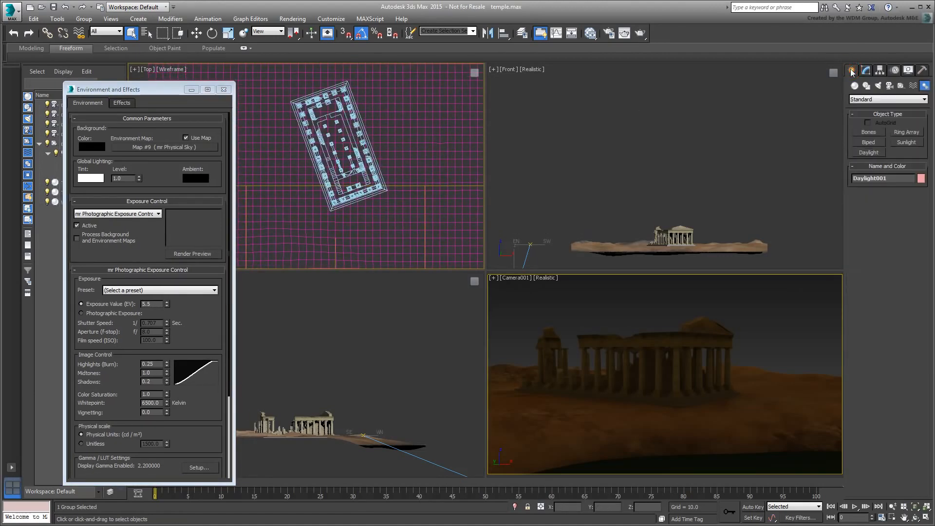
click(880, 85)
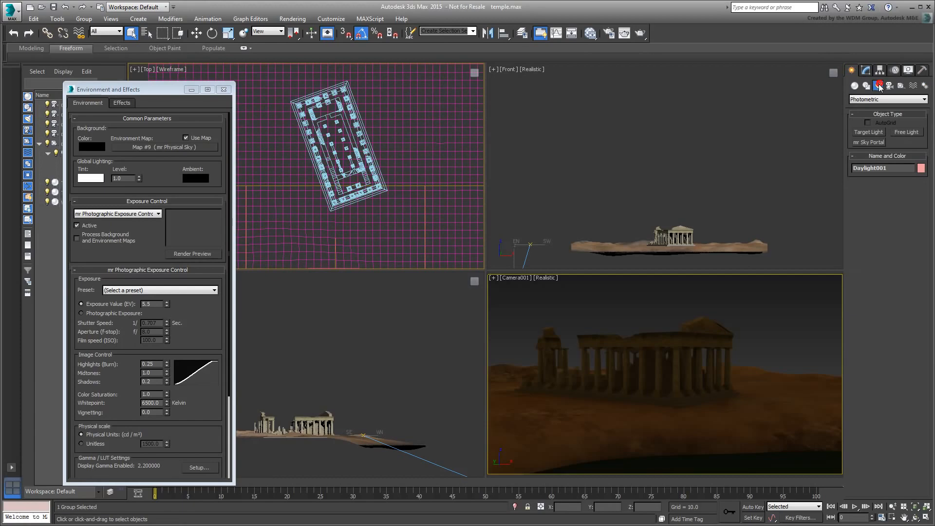
click(902, 134)
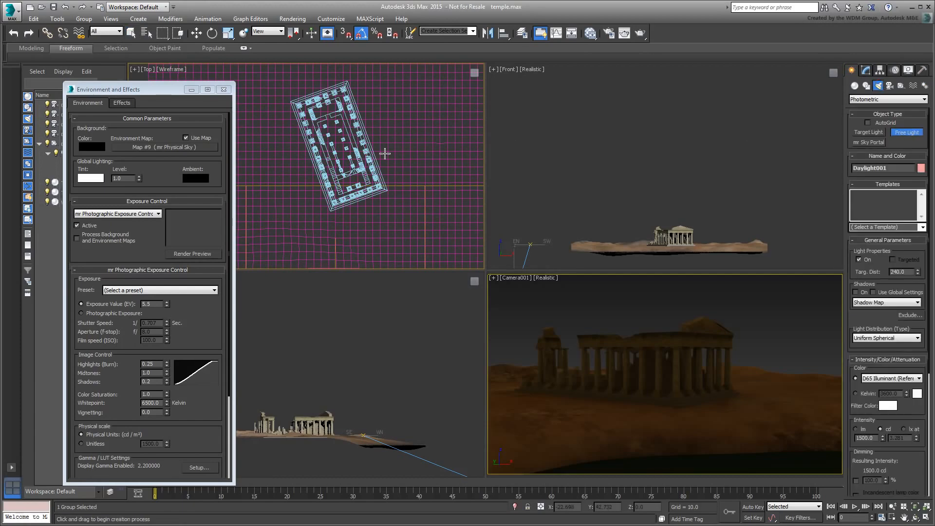
scroll(344, 195, up, 5)
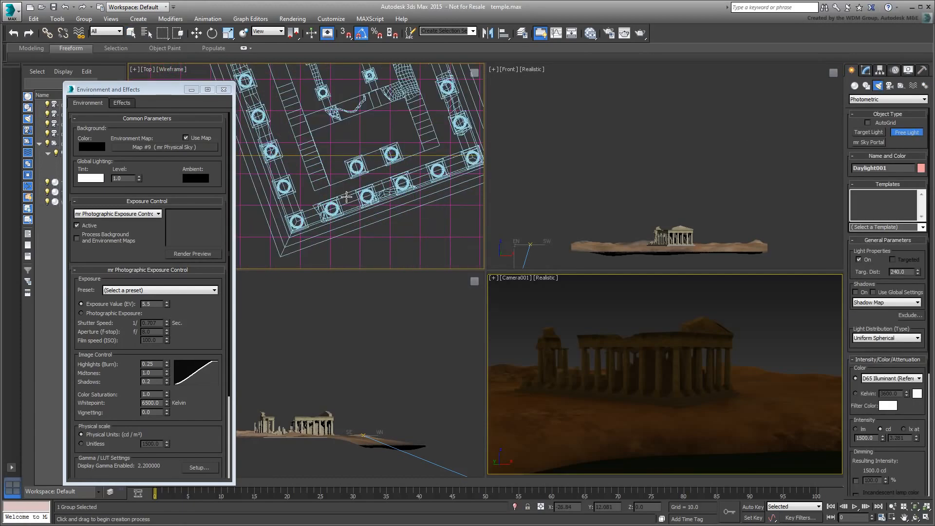
click(337, 223)
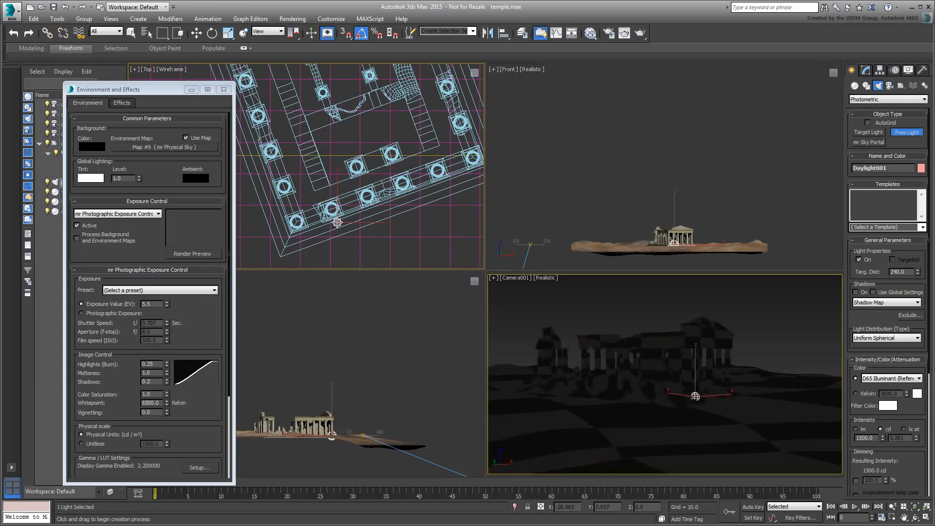
click(922, 228)
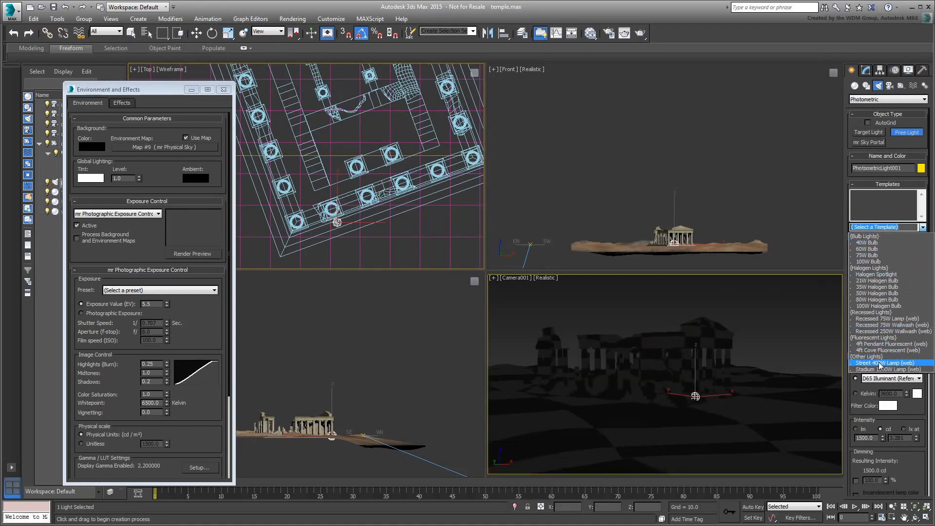
click(898, 364)
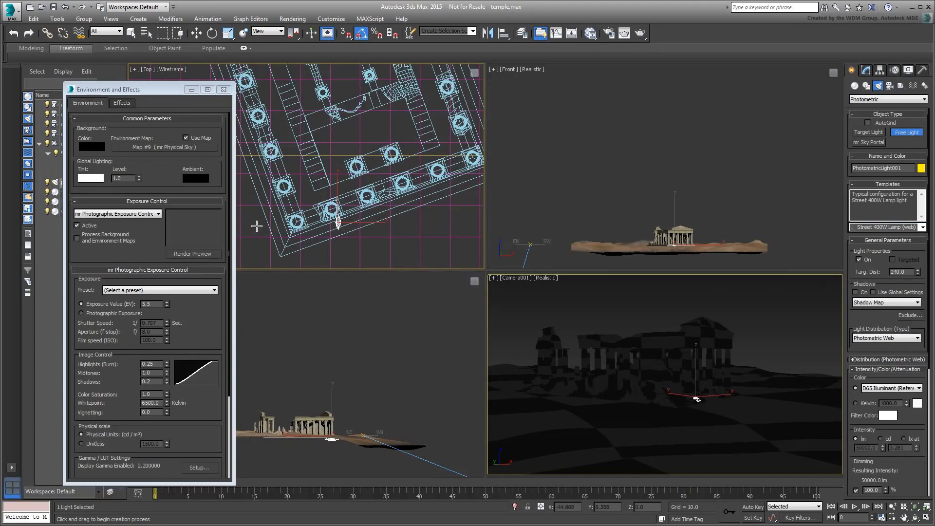
- Rotate the street lamp light about 75 degrees clockwise around its Z axis in the Top view
scroll(341, 217, up, 3)
right_click(348, 213)
right_click(359, 219)
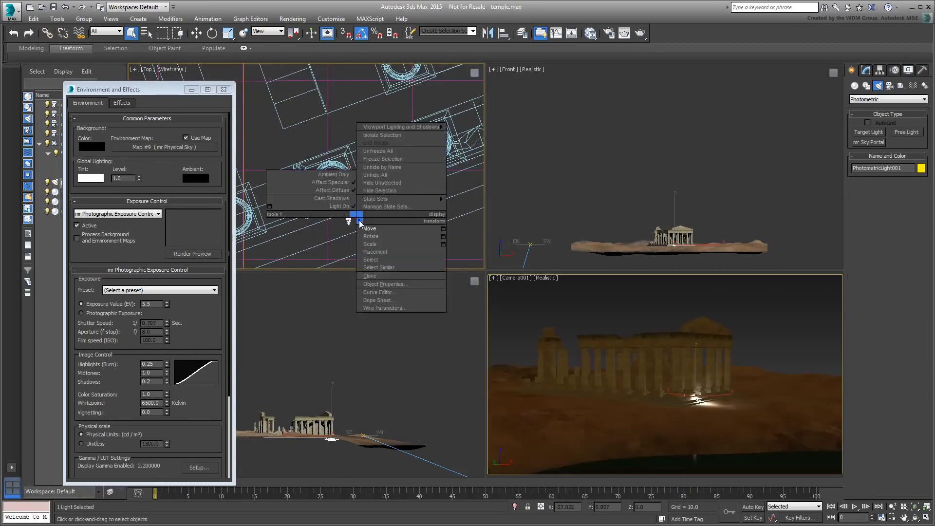
click(383, 236)
drag(378, 204, 399, 228)
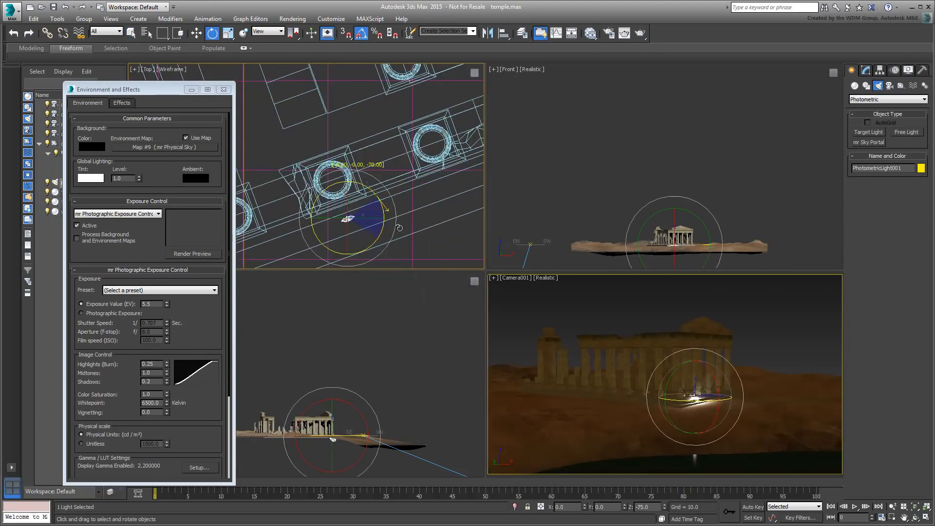
- Raise the street lamp light to the top of the temple columns in the Camera001 view, at a height of about 20.6
right_click(688, 377)
right_click(702, 385)
click(714, 393)
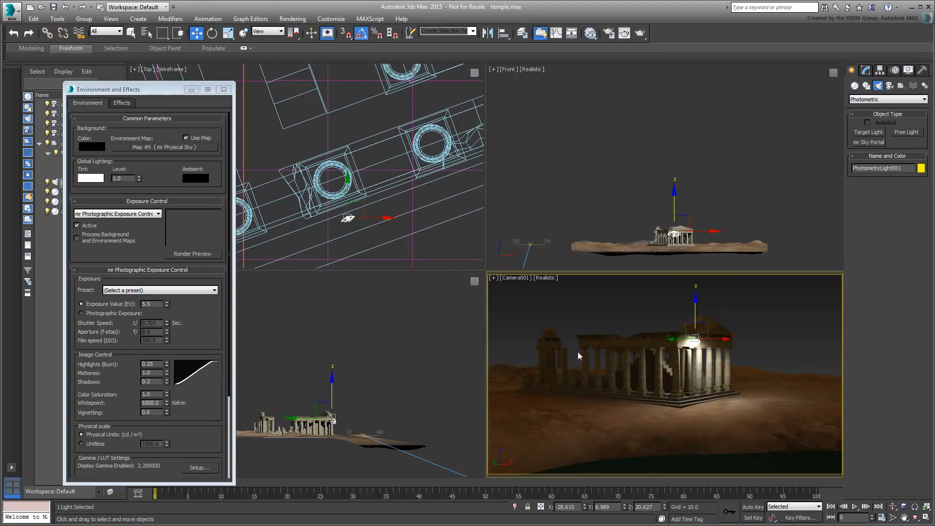
- Delete the street lamp light and merge all seven photometric lights, PhotometricLight001 to PhotometricLight007, from lights.max
key(Delete)
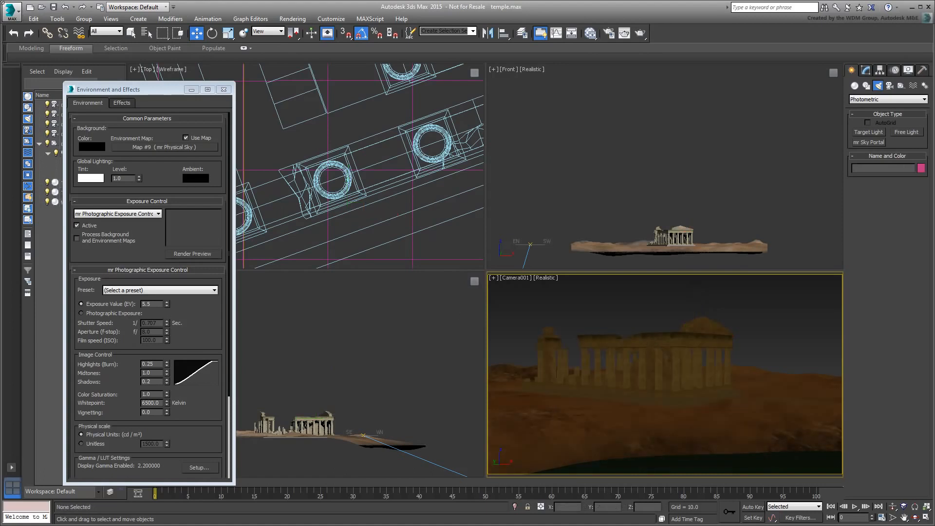
click(15, 16)
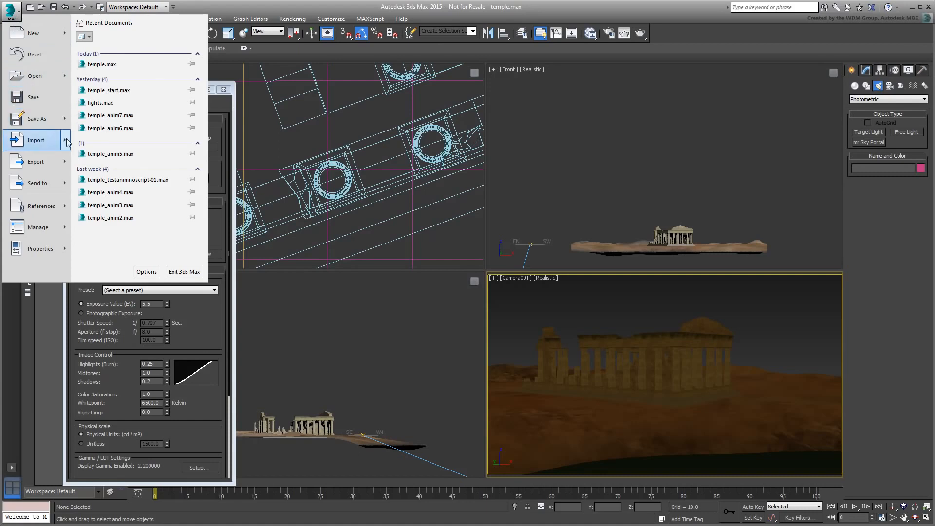
mouse_move(66, 147)
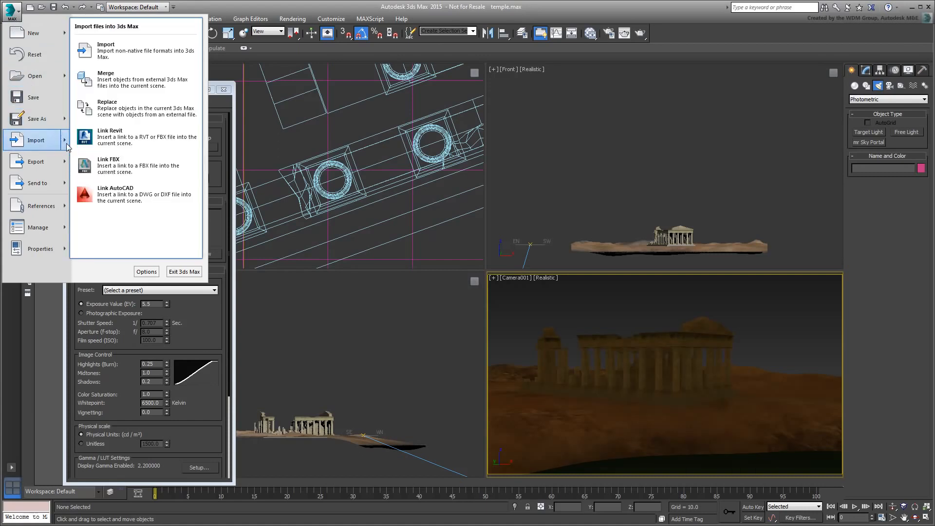
click(111, 84)
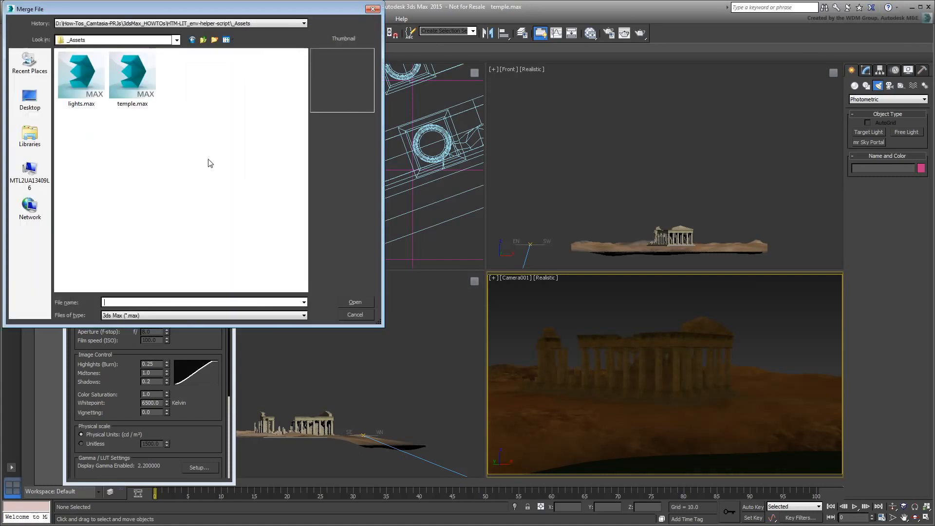
click(86, 93)
click(357, 303)
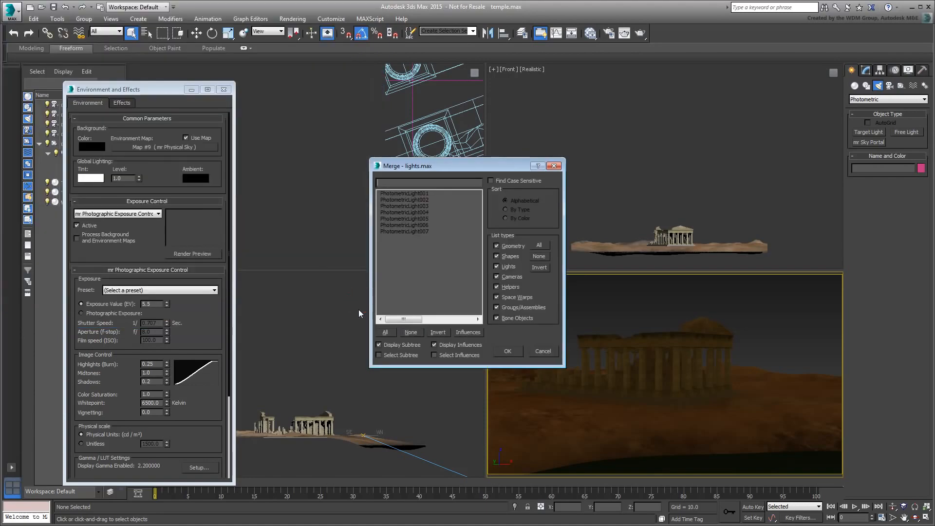
drag(410, 196, 417, 251)
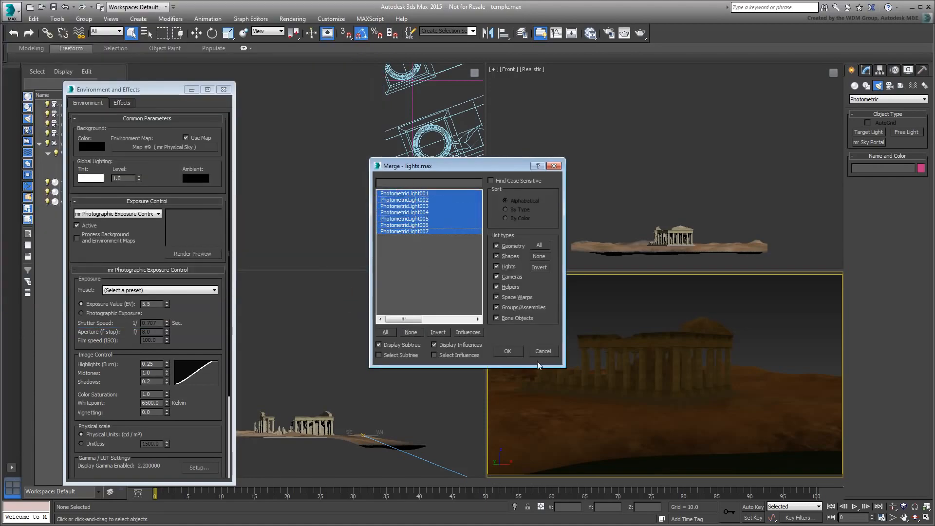
click(507, 351)
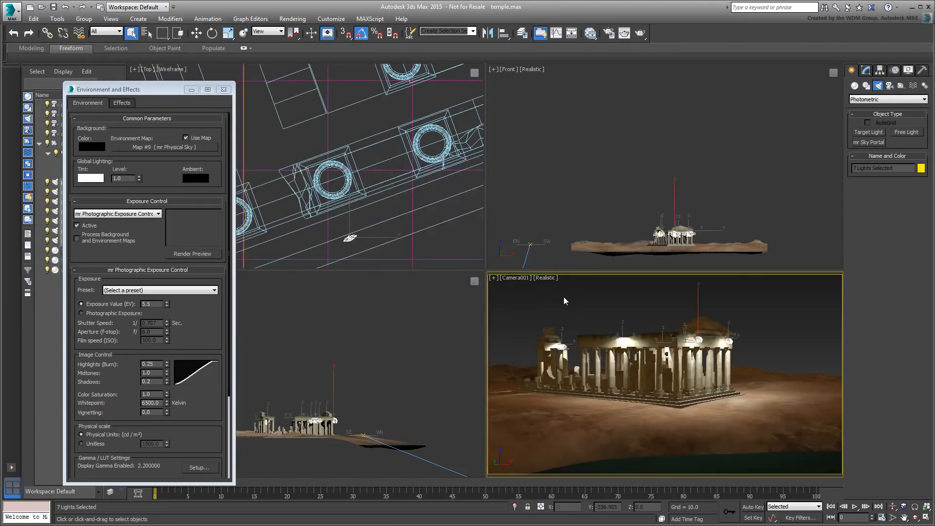
- Render the Camera001 view with the merged lights and move the Environment and Effects window off the scene object list
click(596, 304)
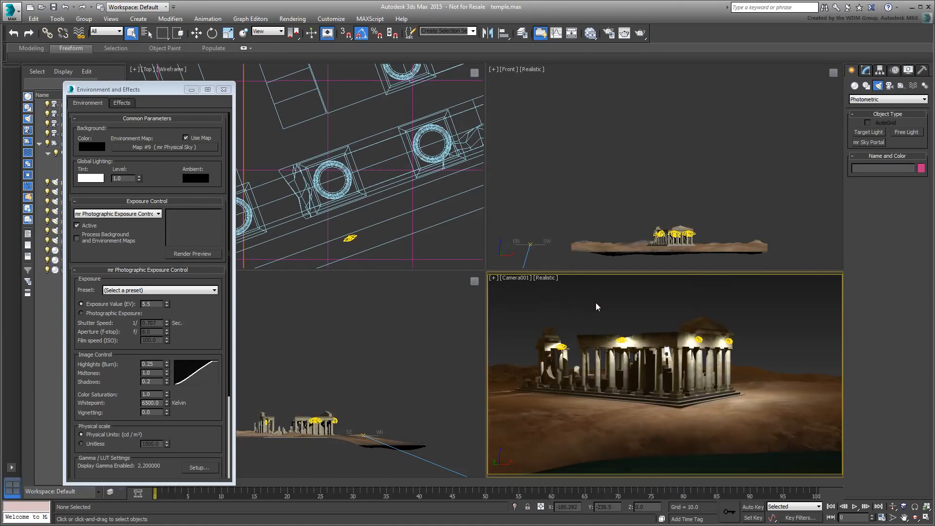
click(639, 34)
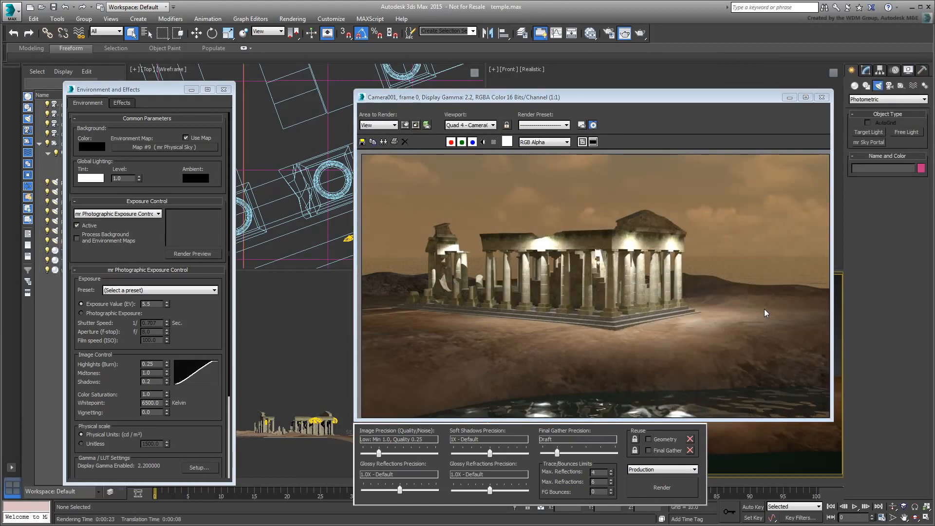
drag(118, 91, 184, 89)
- Set the photographic Exposure Value to 12 and render the Camera001 view
double_click(219, 303)
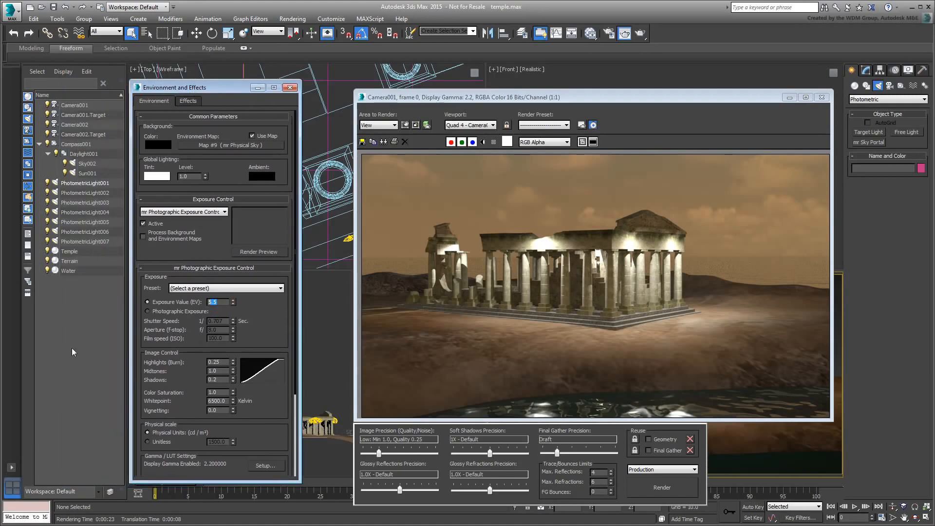
text(12)
key(Return)
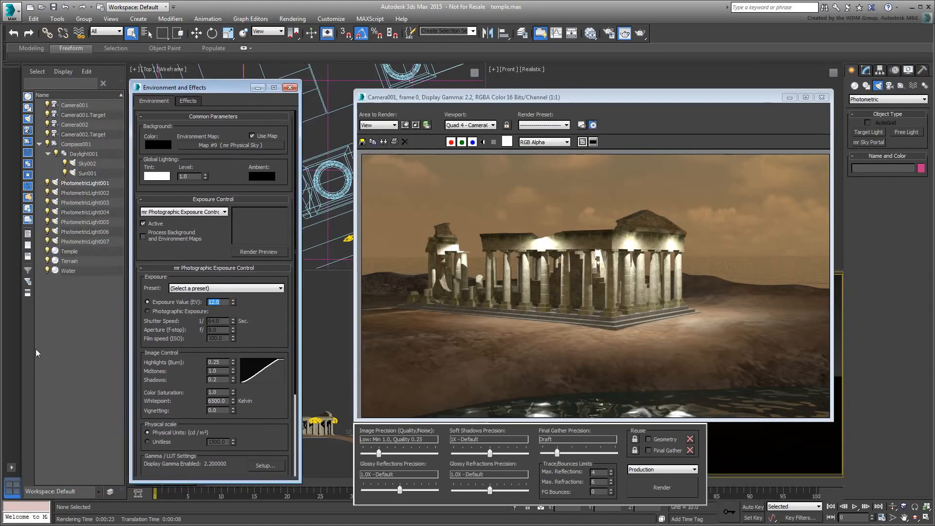
click(674, 488)
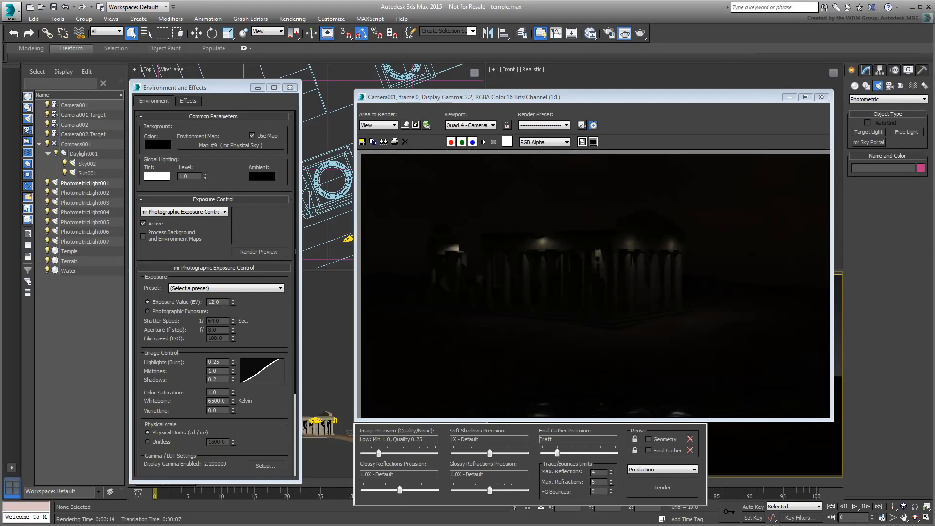
- Return the photographic Exposure Value to 5.5 and render the Camera001 view again
click(218, 302)
text(5.5)
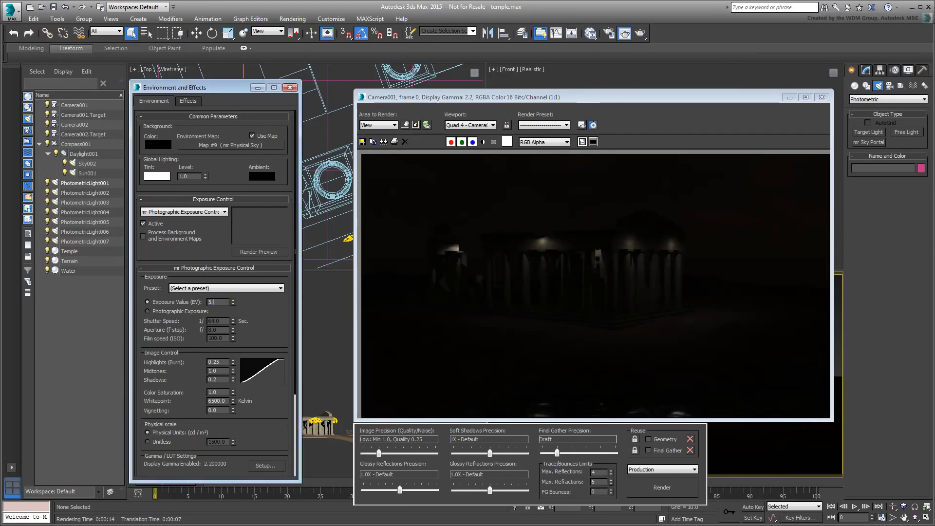
key(Return)
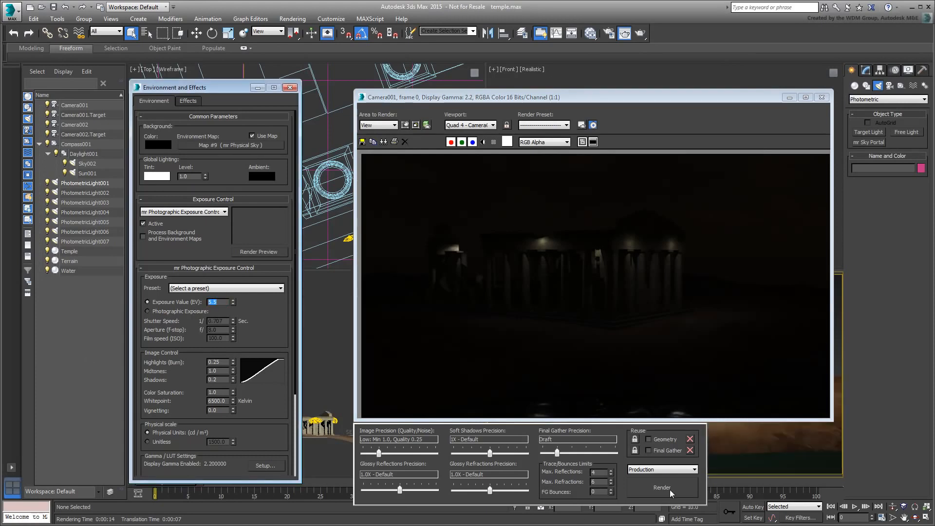
click(670, 492)
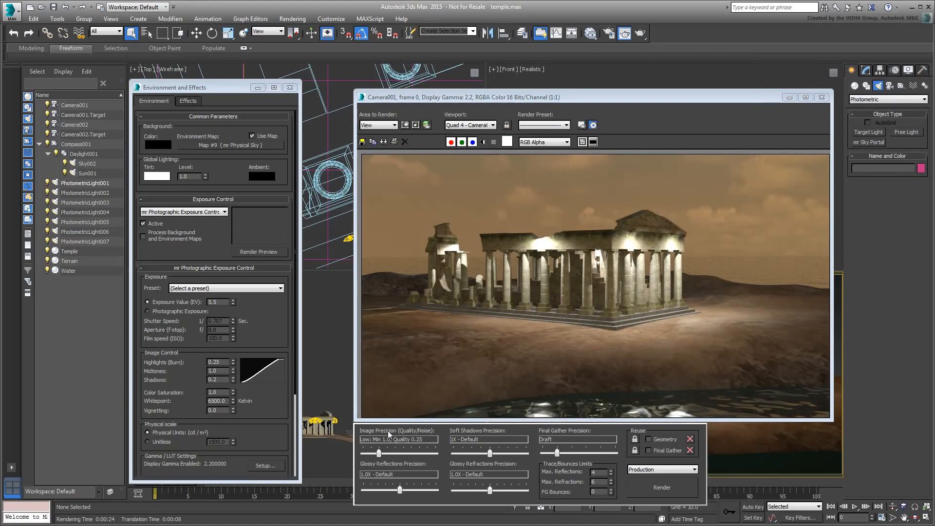
- Set the mr Sky multiplier of Daylight001 to 0.2 and render the Camera001 view
click(81, 154)
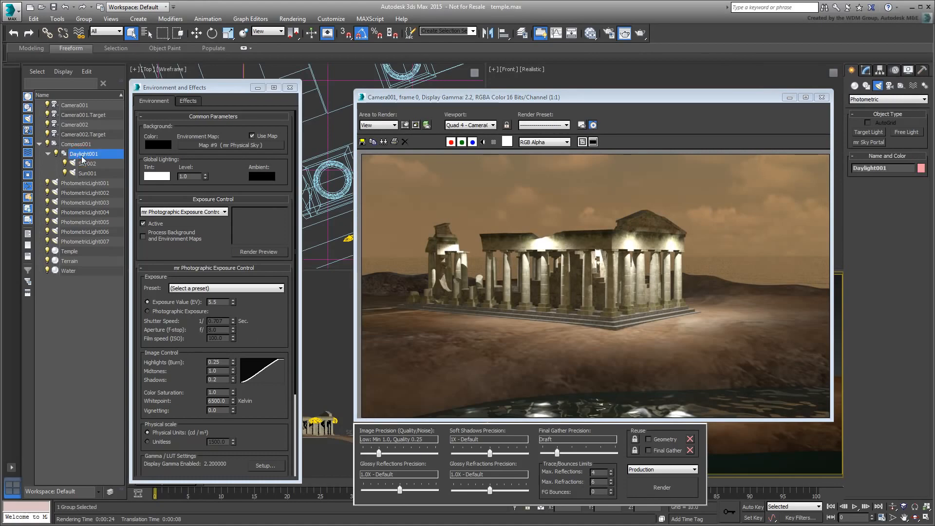
click(867, 71)
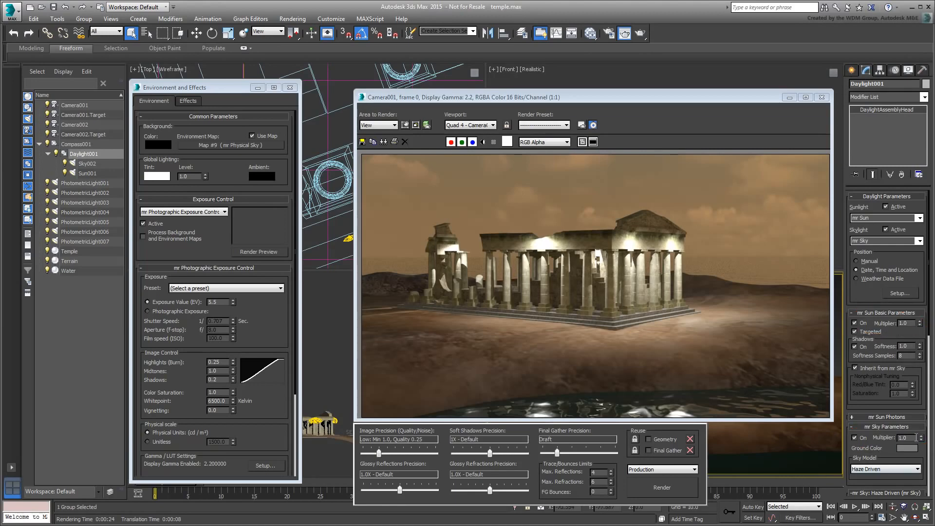
double_click(916, 437)
text(0.2)
key(Return)
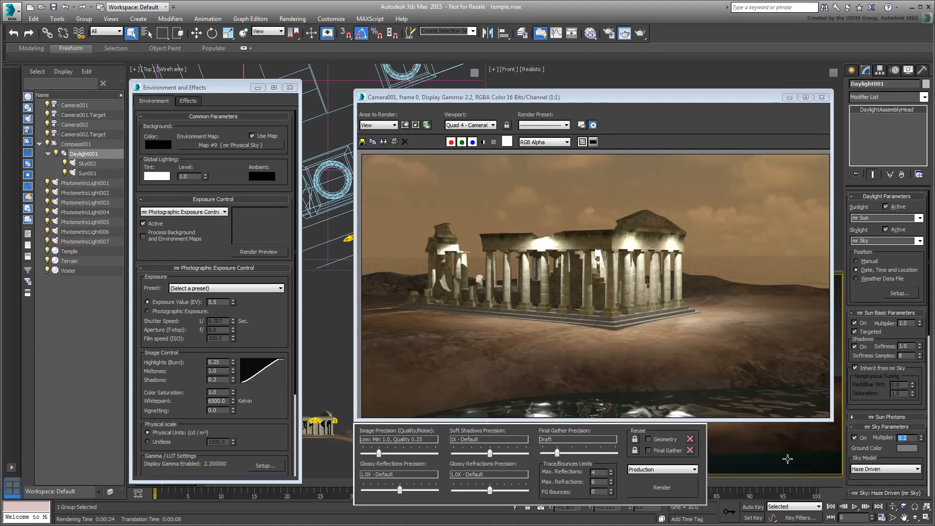
click(668, 493)
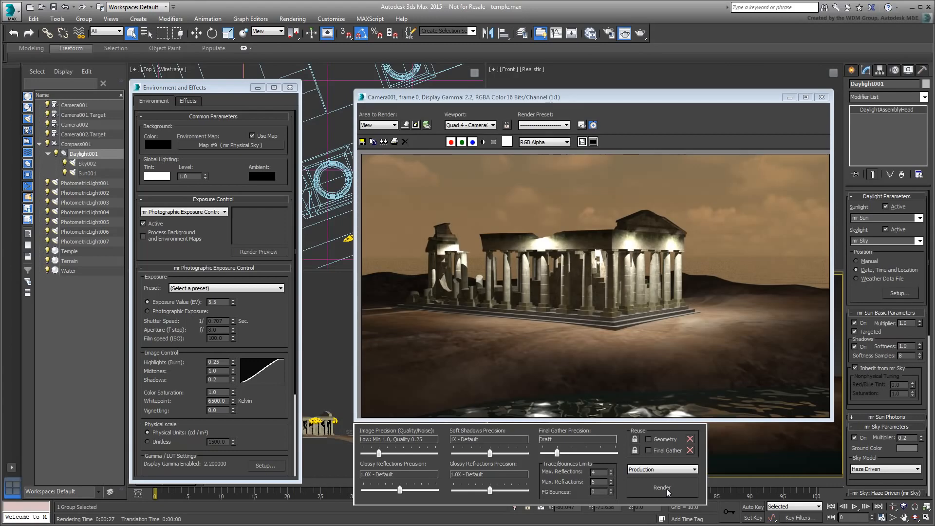
- Set the mr Physical Sky map's multiplier to 0.1 in the Slate Material Editor and render the Camera001 view
click(590, 33)
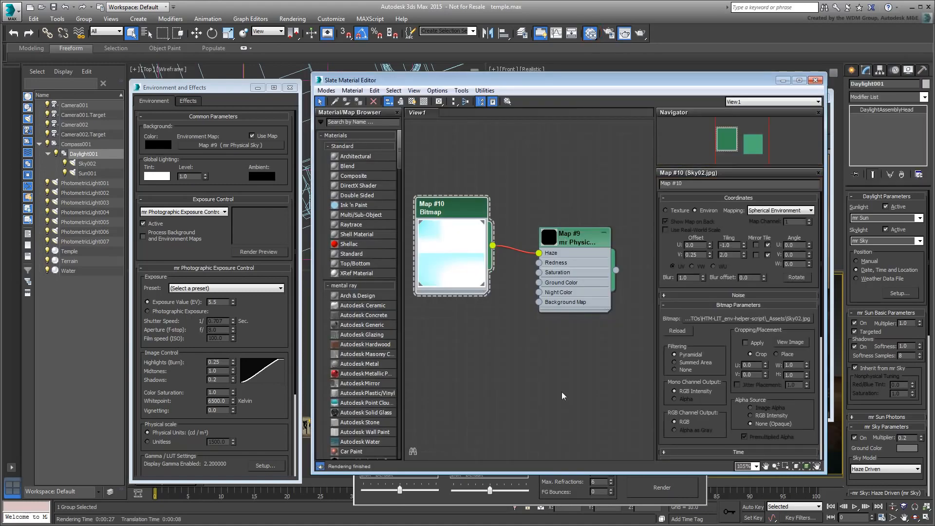
double_click(585, 245)
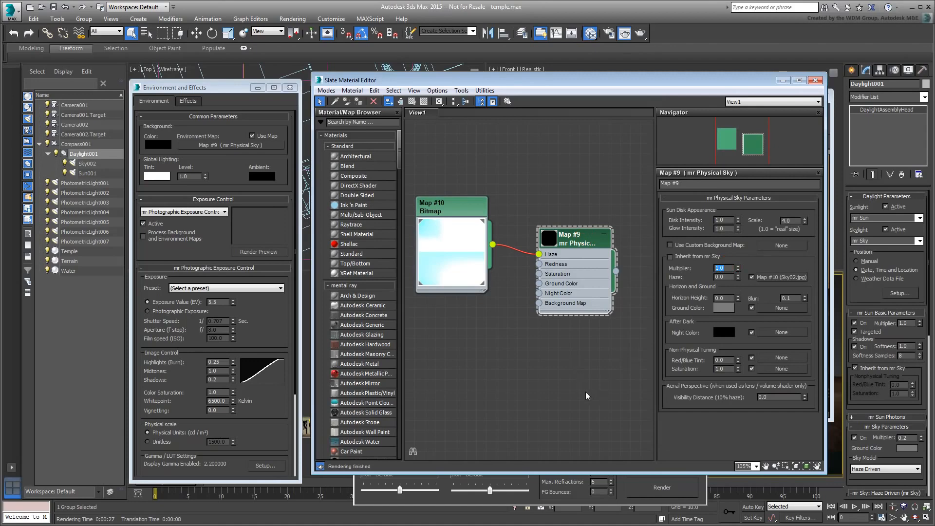
text(0.1)
key(Return)
click(641, 33)
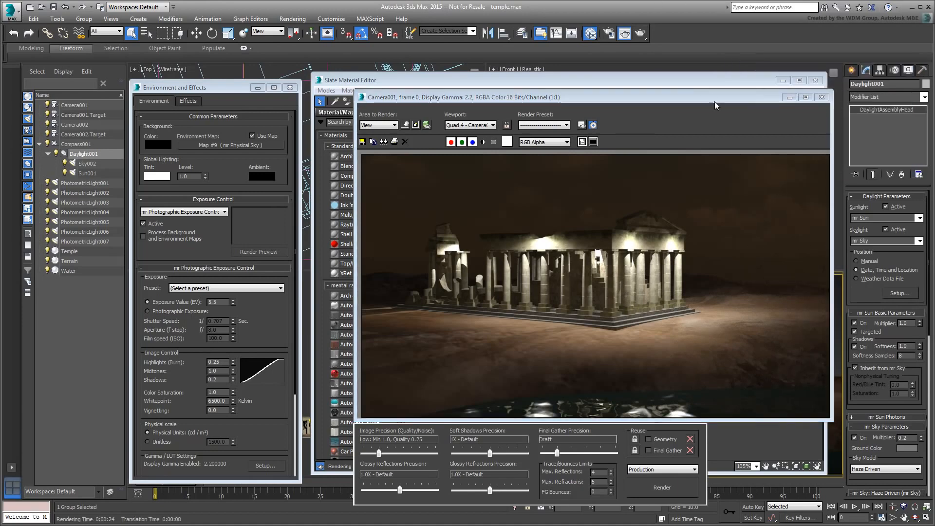
- Set the mr Physical Sky's Red/Blue Tint to -0.5 and Saturation to 0.3, and render the Camera001 view again
drag(716, 100, 593, 84)
click(632, 455)
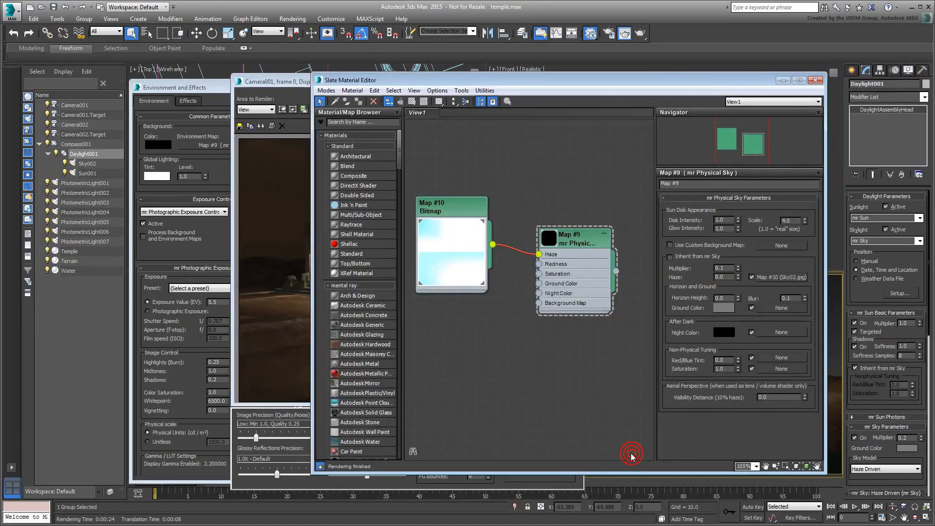
double_click(725, 359)
text(-0.5)
key(Return)
double_click(730, 370)
text(.3)
click(269, 77)
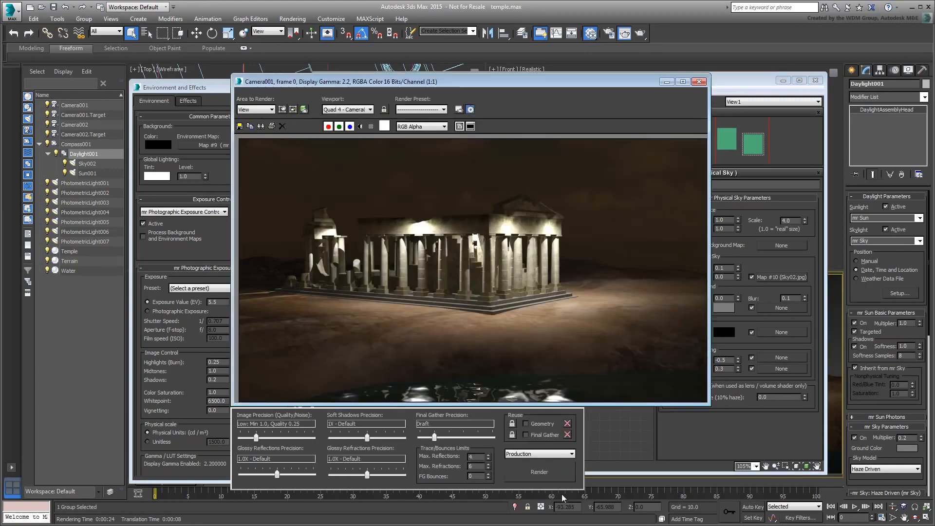
click(539, 475)
- Close the rendered image, the Slate Material Editor and the Environment and Effects window
click(700, 81)
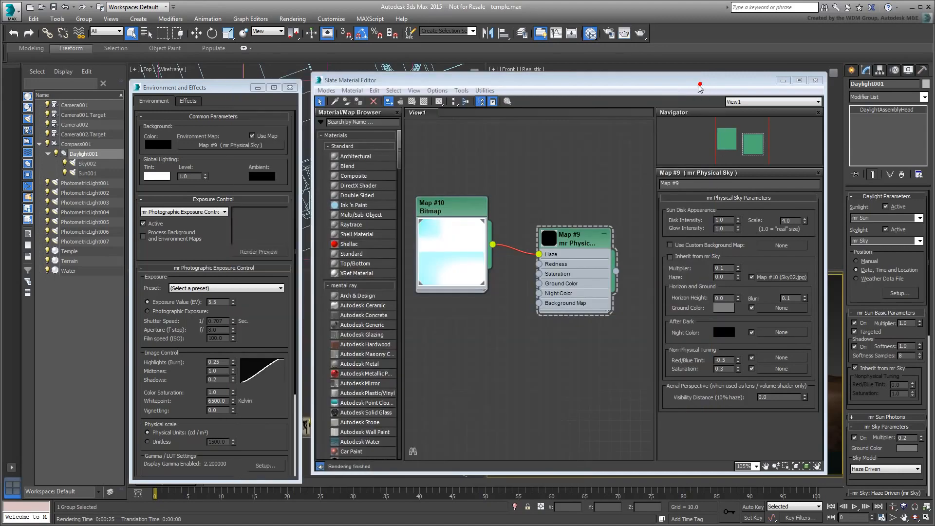
click(816, 80)
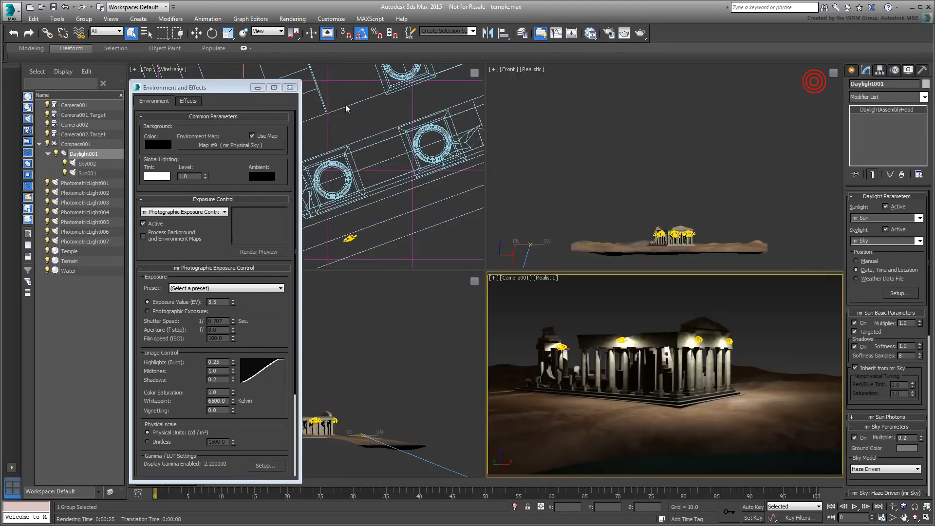
click(290, 87)
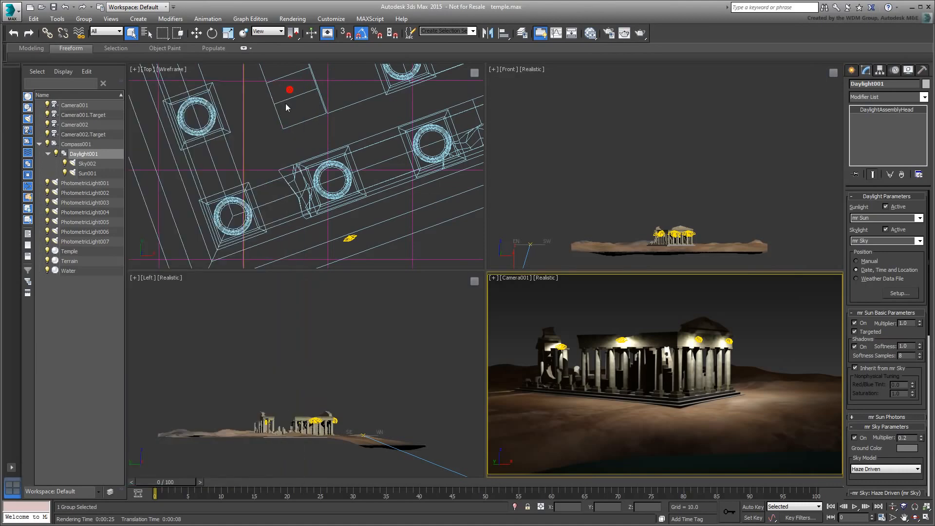
- Reset the scene without saving the changes and reopen temple.max from the recent documents
click(10, 14)
click(41, 57)
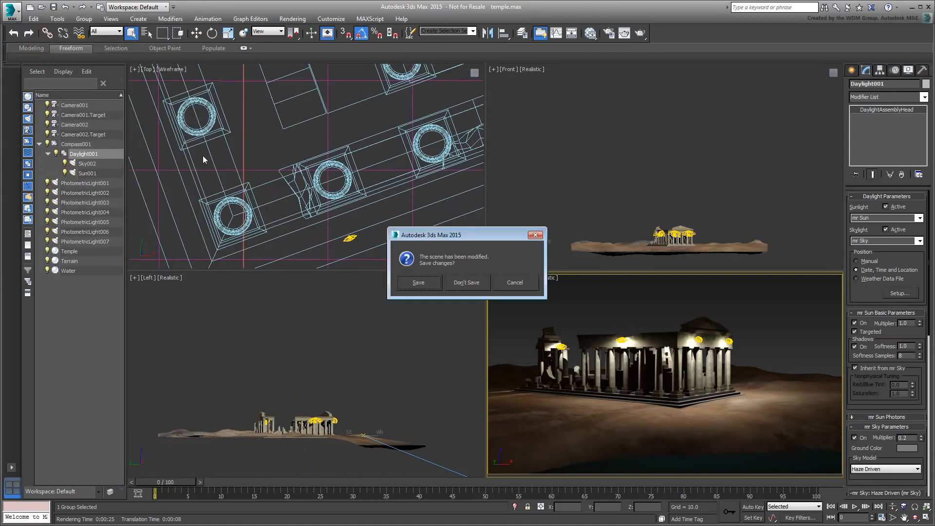
click(467, 285)
click(441, 284)
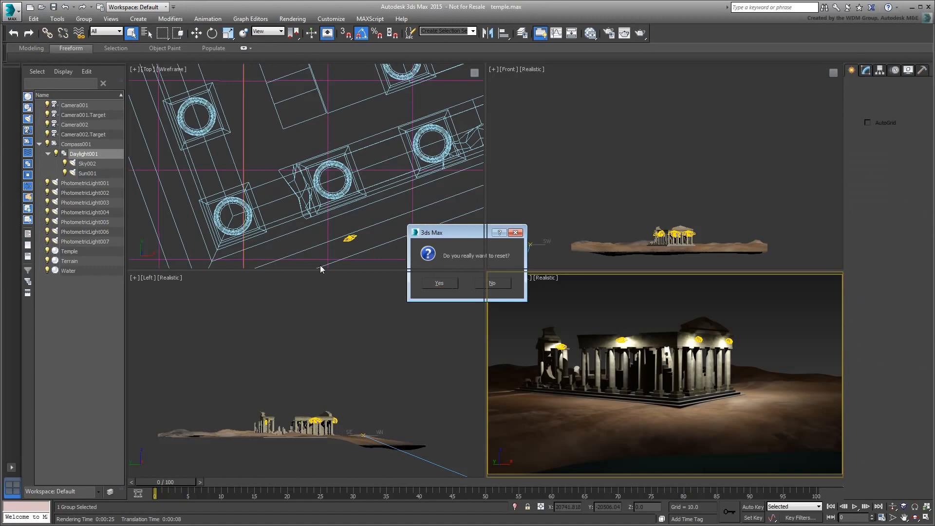
click(12, 11)
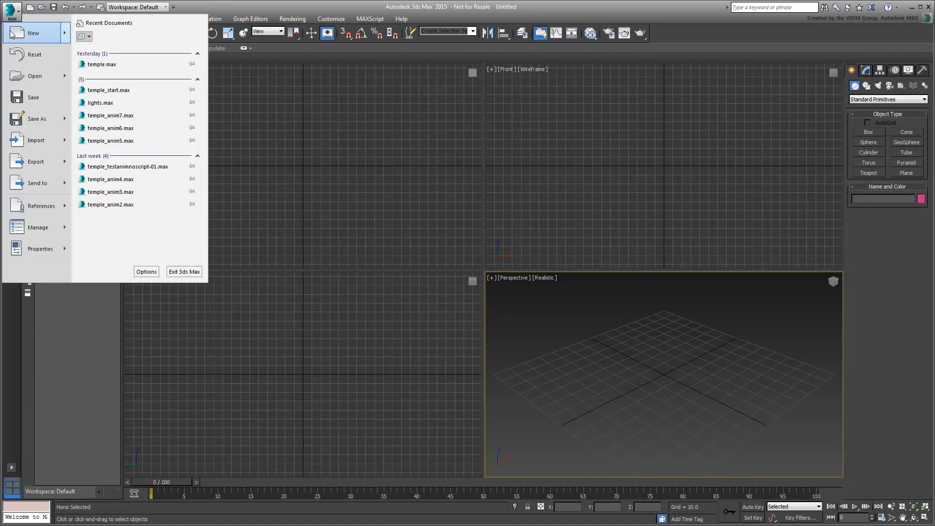
click(114, 62)
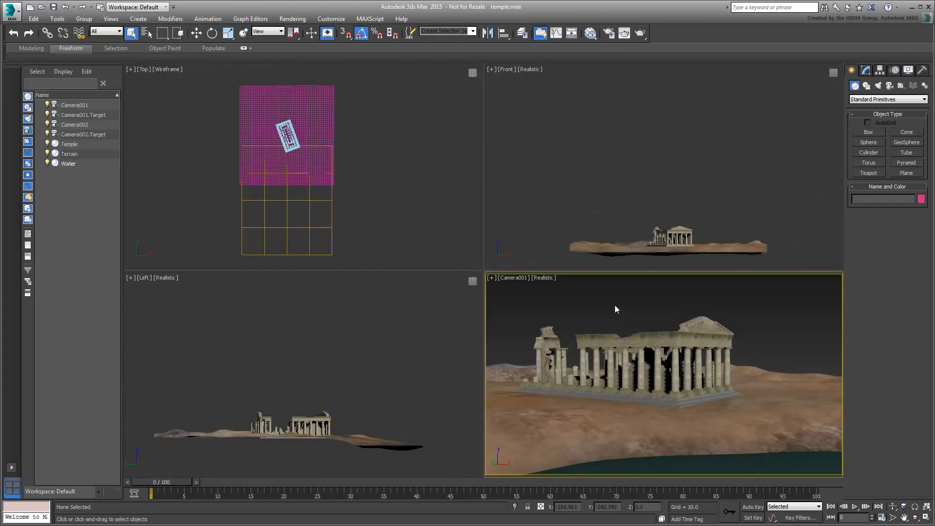
click(370, 18)
click(374, 41)
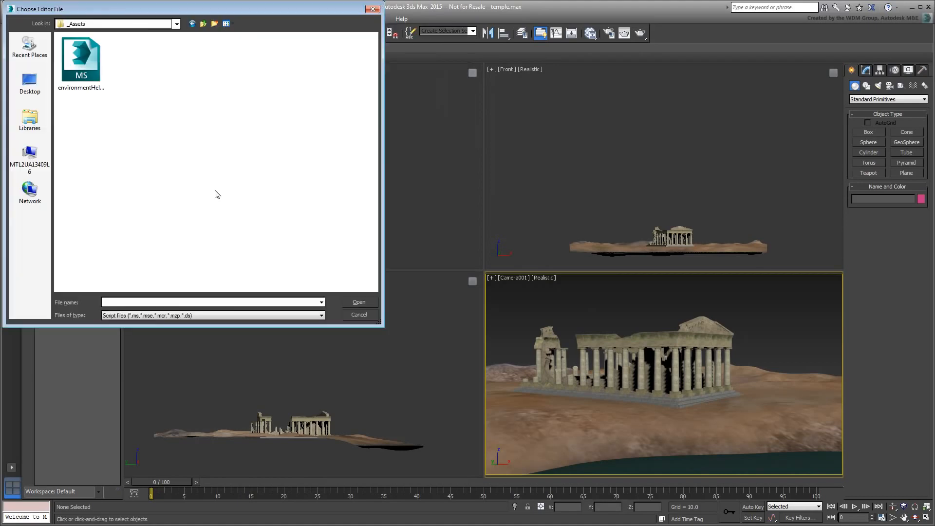
click(82, 66)
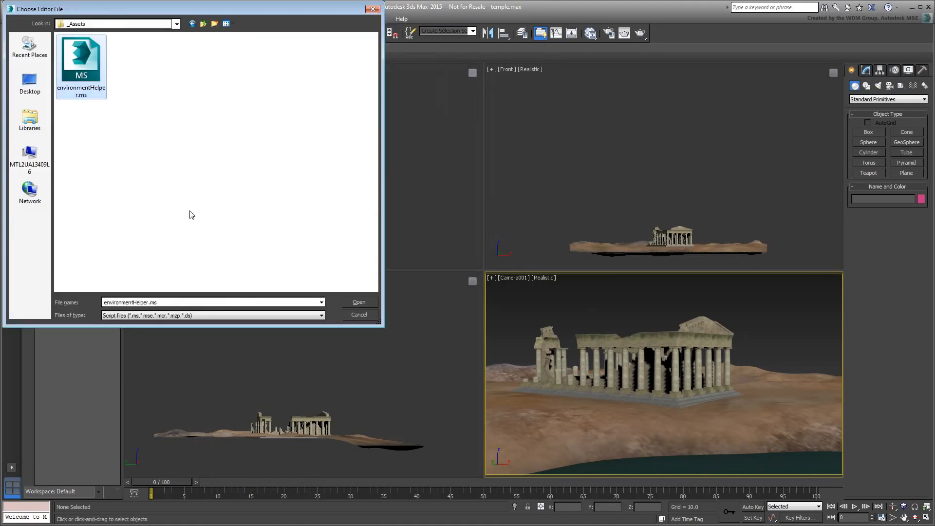
click(360, 315)
- Run environmentHelper.ms from the _Assets folder by dropping it onto the viewport, and clear the file browser and script dialog out of the way
key(alt+Tab)
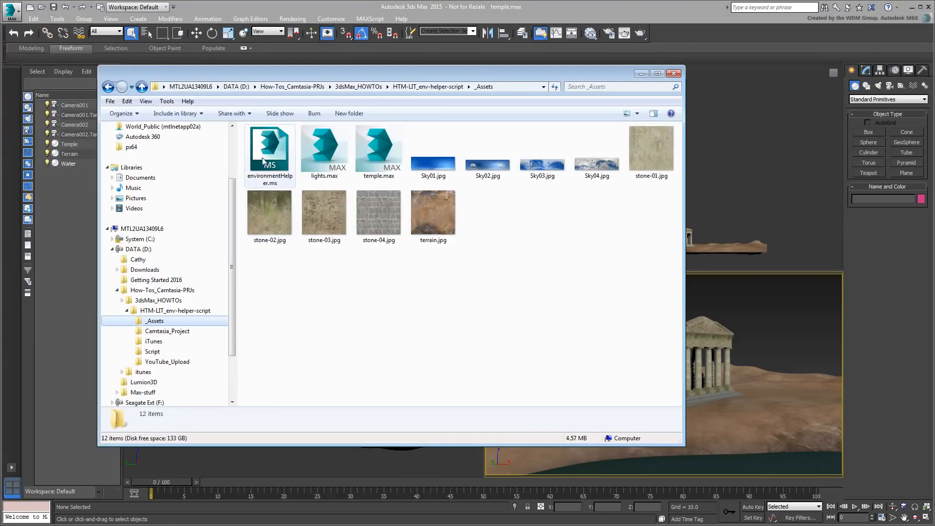
drag(270, 151, 697, 314)
drag(769, 321, 769, 321)
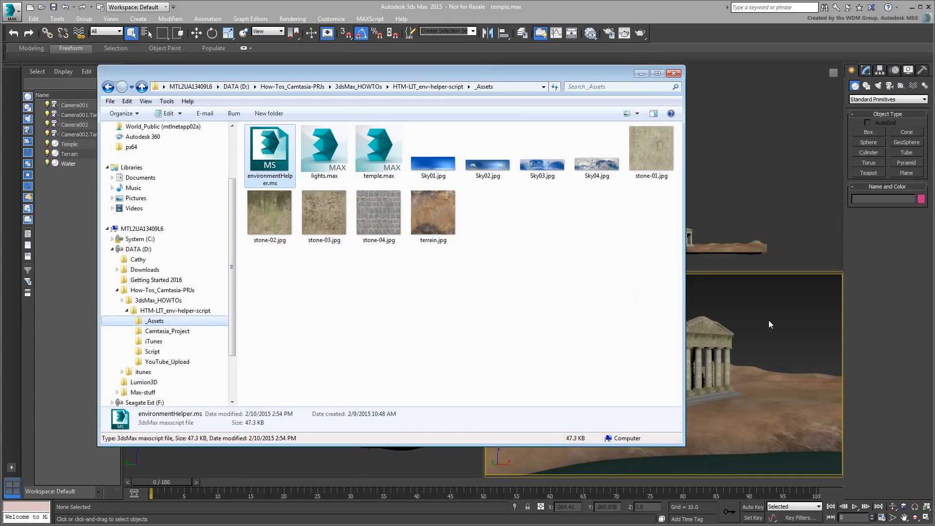
click(641, 73)
drag(470, 74, 130, 69)
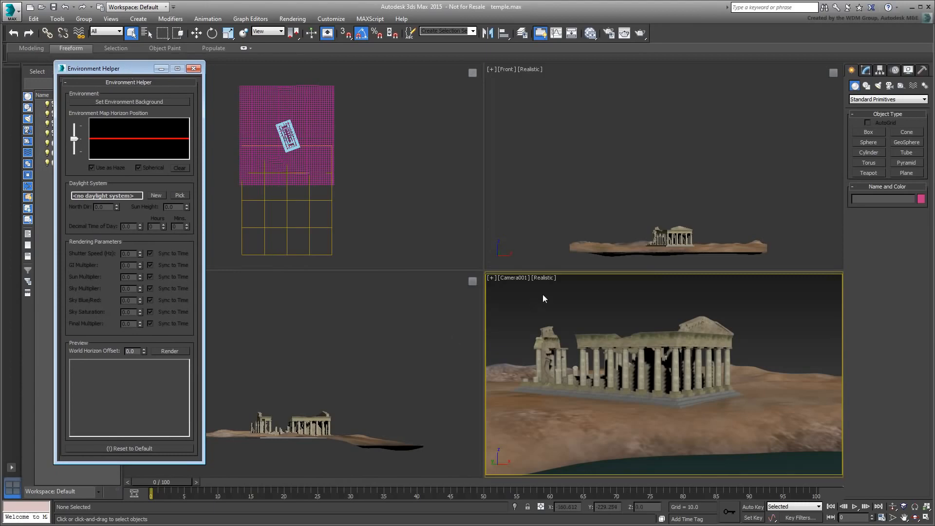
- Create a new daylight system with a decimal time of 15.00, north direction of about 149.3 and sun height of about 101.7
click(156, 195)
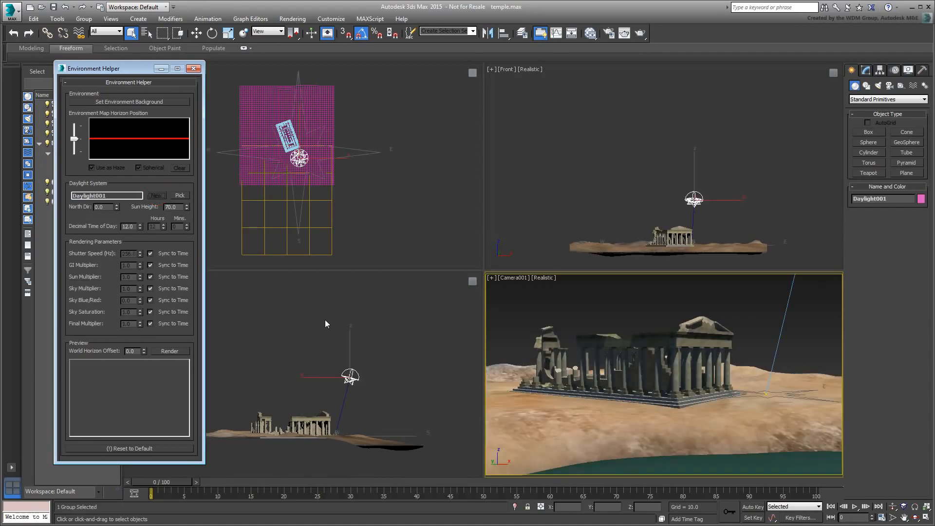
drag(140, 227, 98, 494)
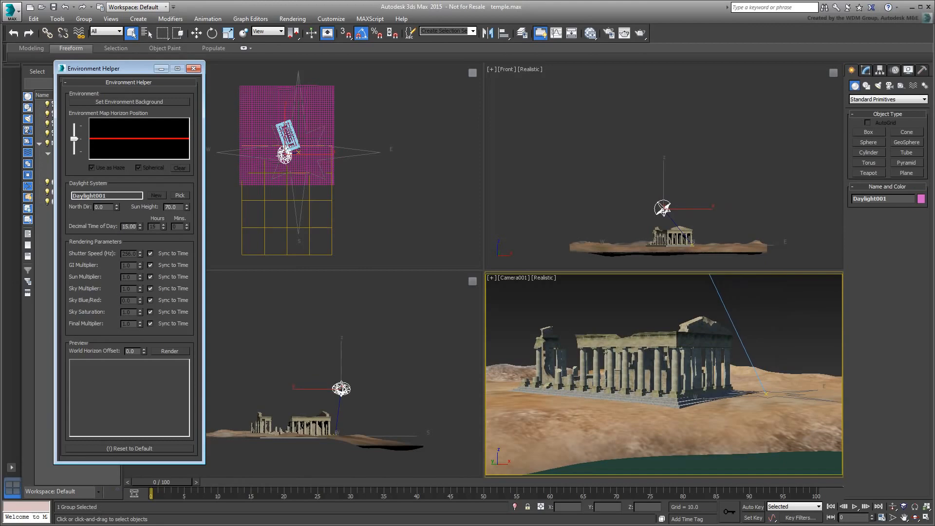
drag(117, 209, 141, 61)
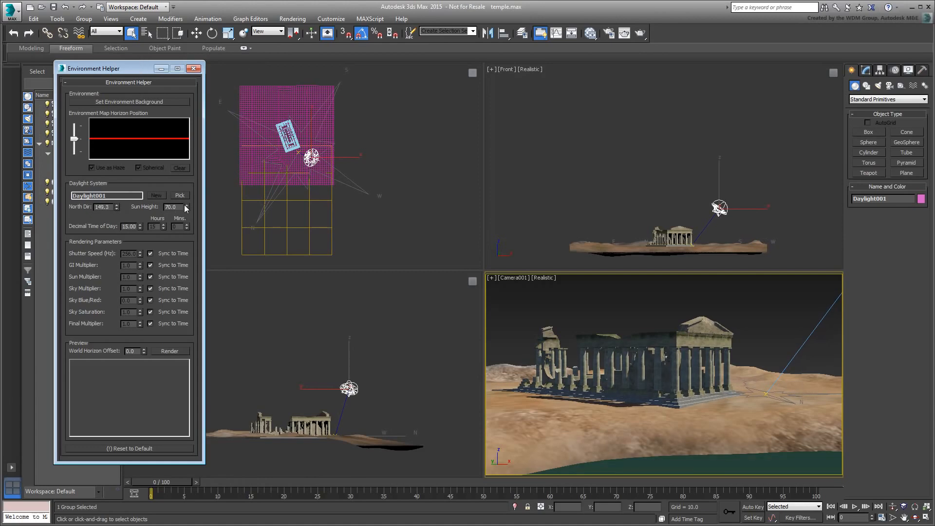
drag(185, 208, 227, 50)
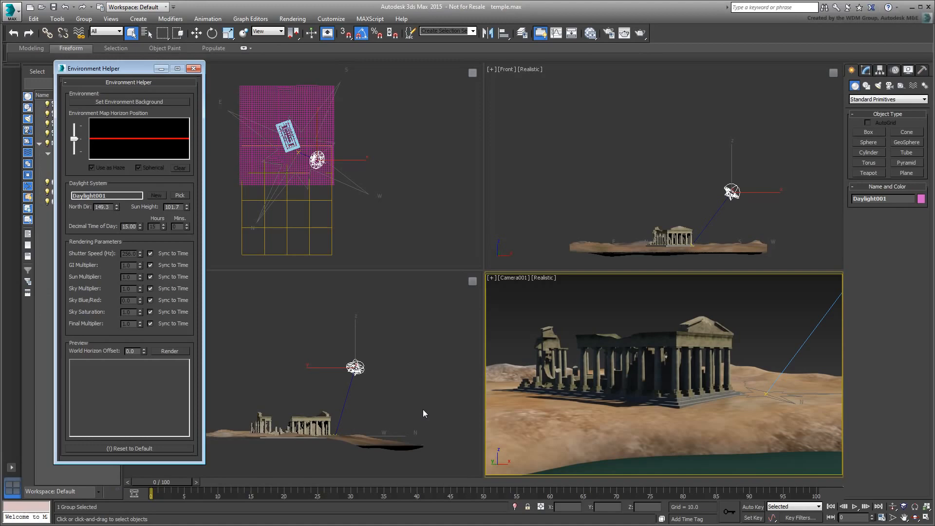
- Set Sky02.jpg as the environment background, lower its horizon position to the clouds' base, and render the Camera001 view
click(124, 101)
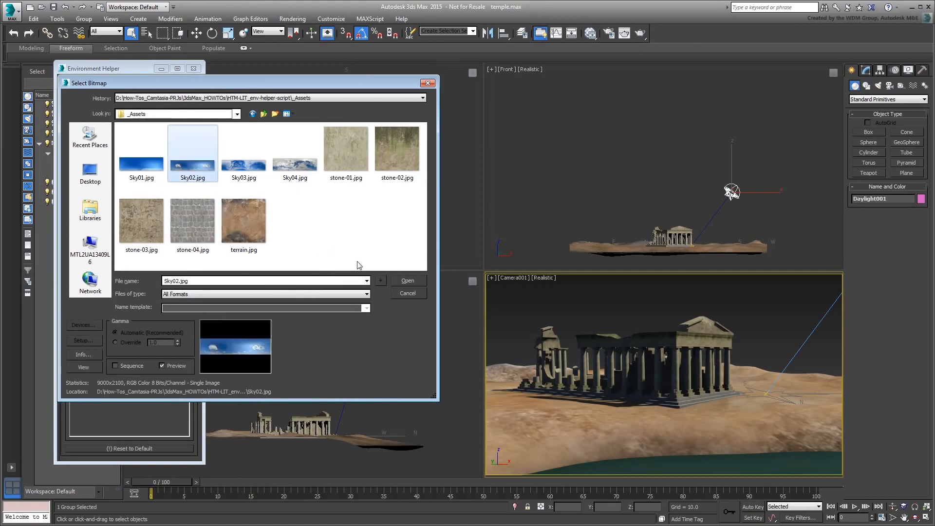
click(408, 282)
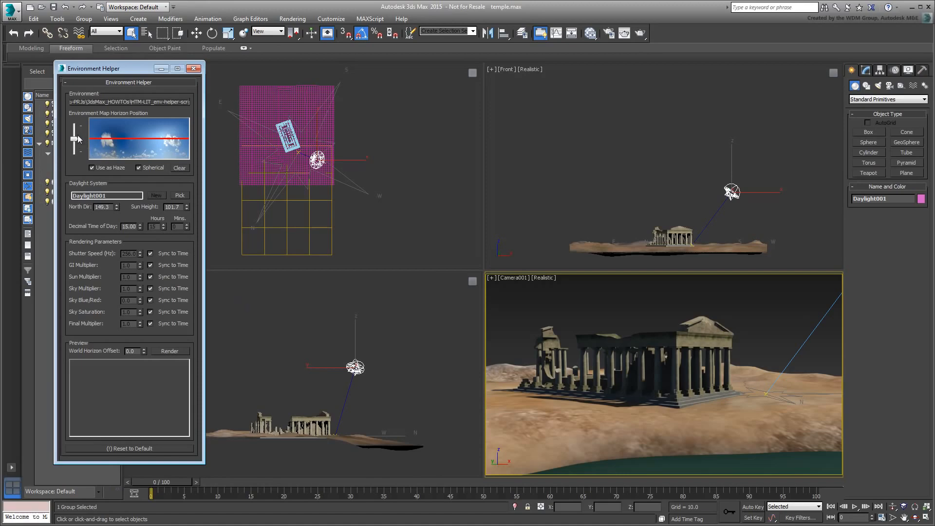
drag(75, 140, 81, 155)
click(641, 32)
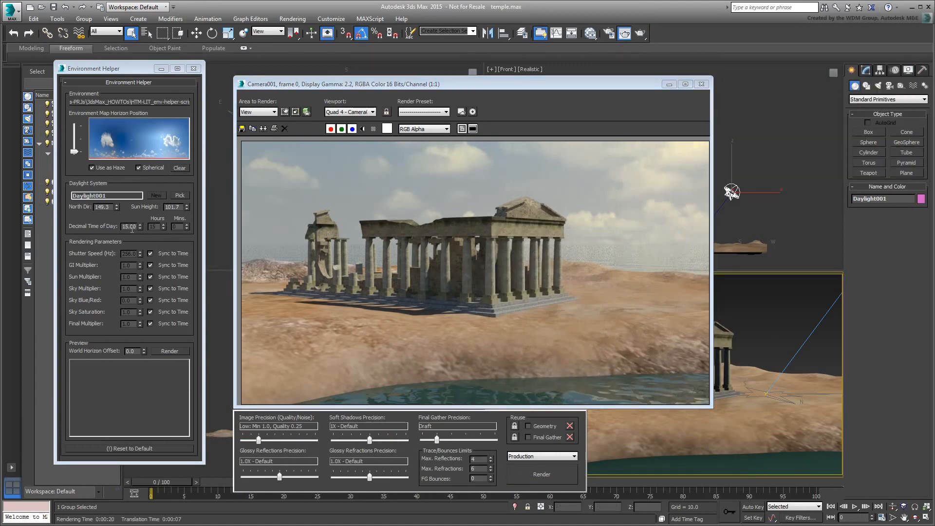
- Render the Camera001 view with Use as Haze disabled for comparison, and re-enable the option and render again
click(91, 169)
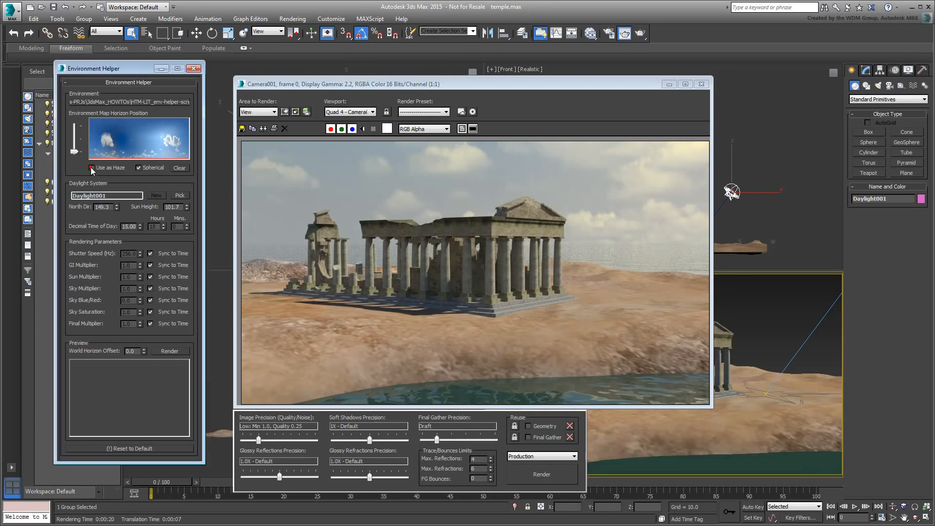
click(546, 479)
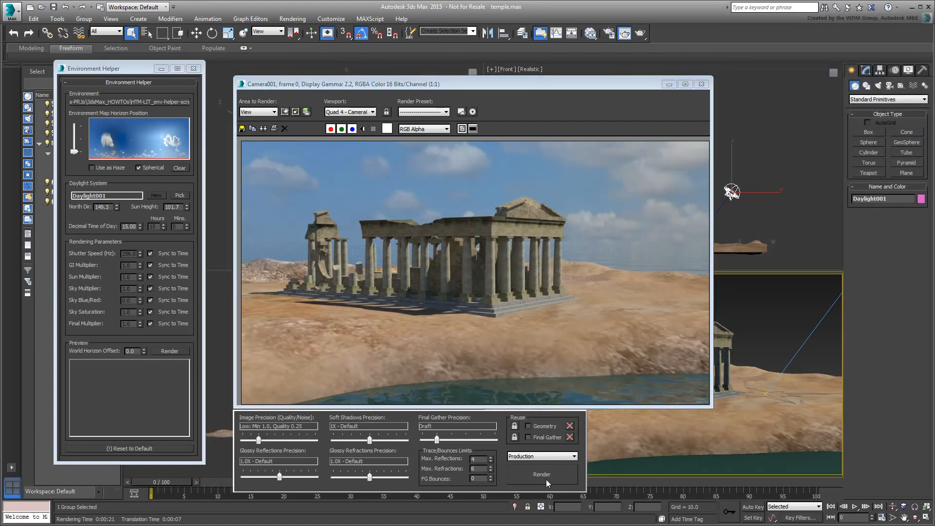
click(91, 168)
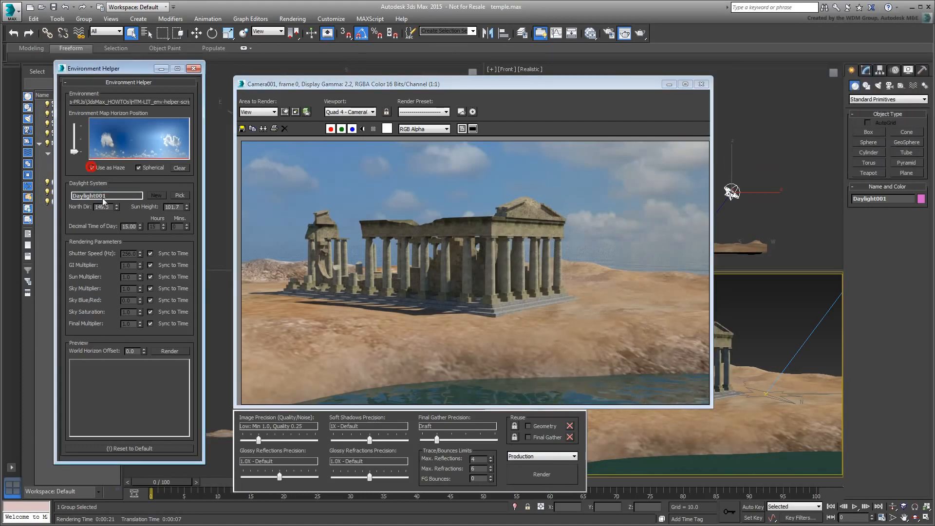
click(539, 475)
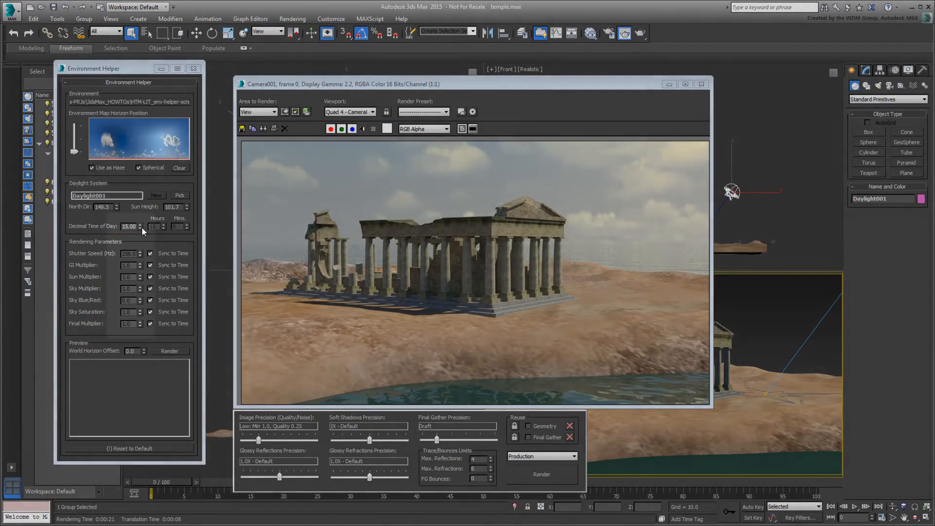
- Scrub the decimal time of day into the evening to preview how the time-synced rendering parameters respond
drag(141, 225, 151, 58)
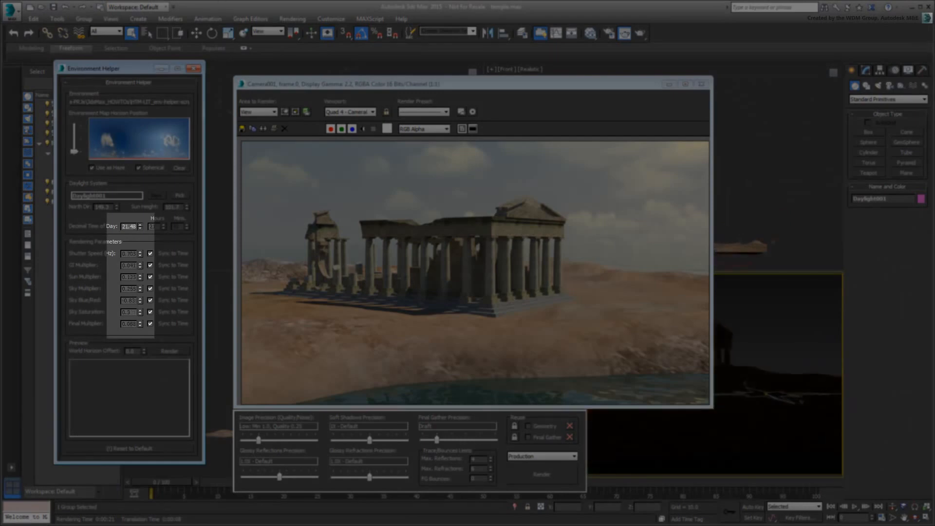
drag(214, 195, 215, 248)
drag(204, 183, 192, 319)
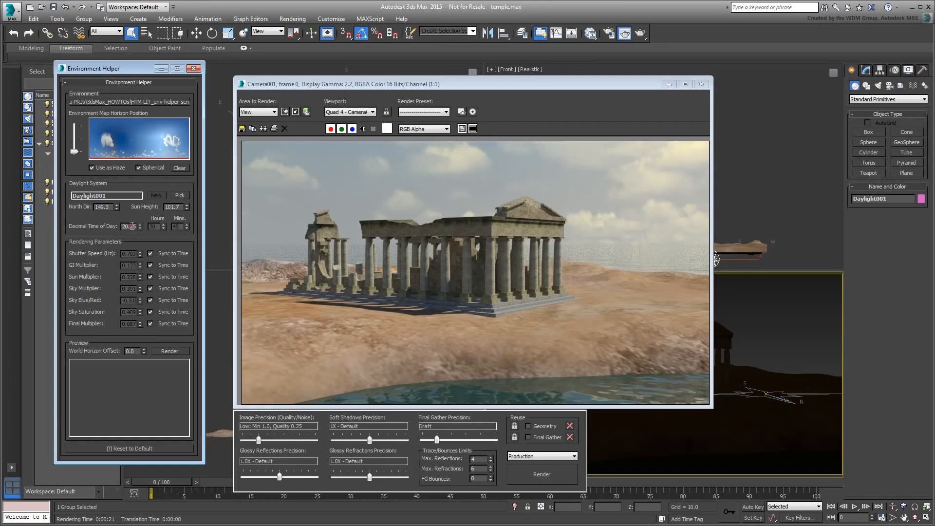
- Set the daylight system's decimal time of day to 19 and render the Camera001 view
double_click(131, 226)
text(19)
key(Return)
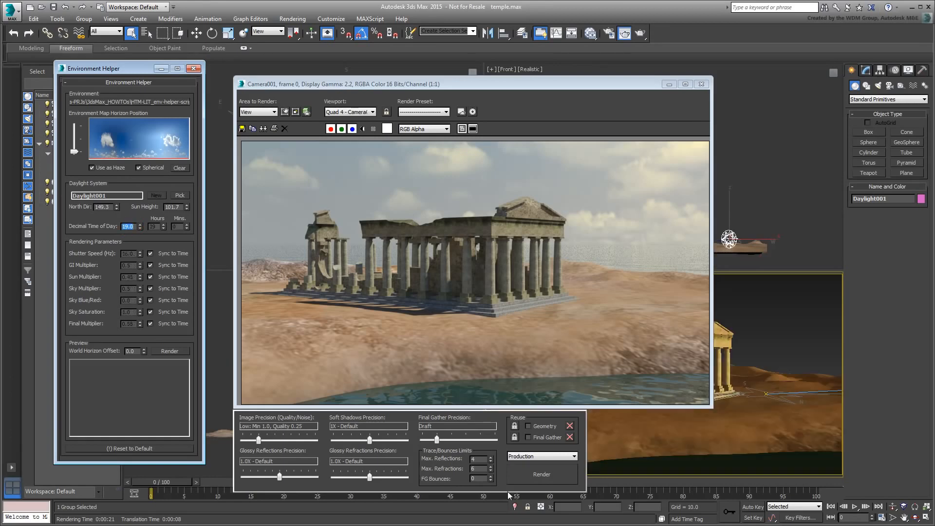
click(539, 476)
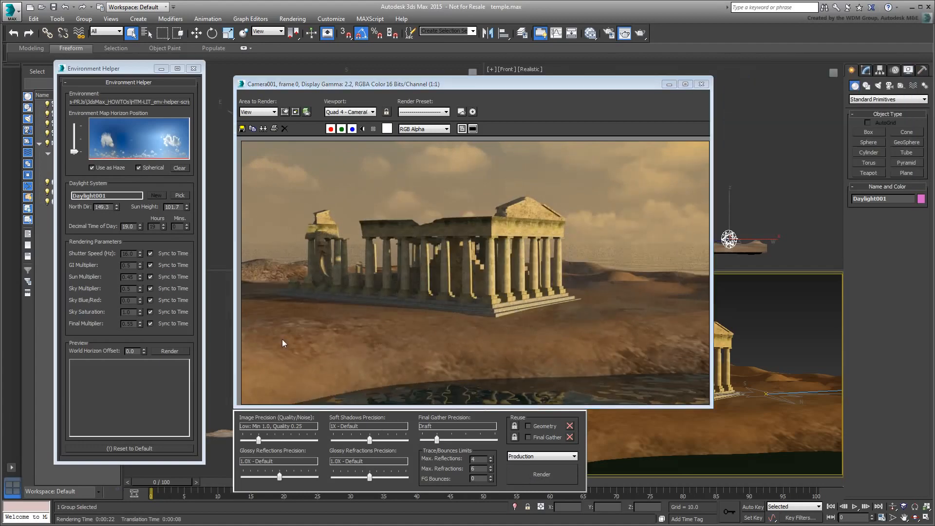
- Advance the daylight system's decimal time of day to 22 and render the Camera001 view
drag(140, 224, 167, 71)
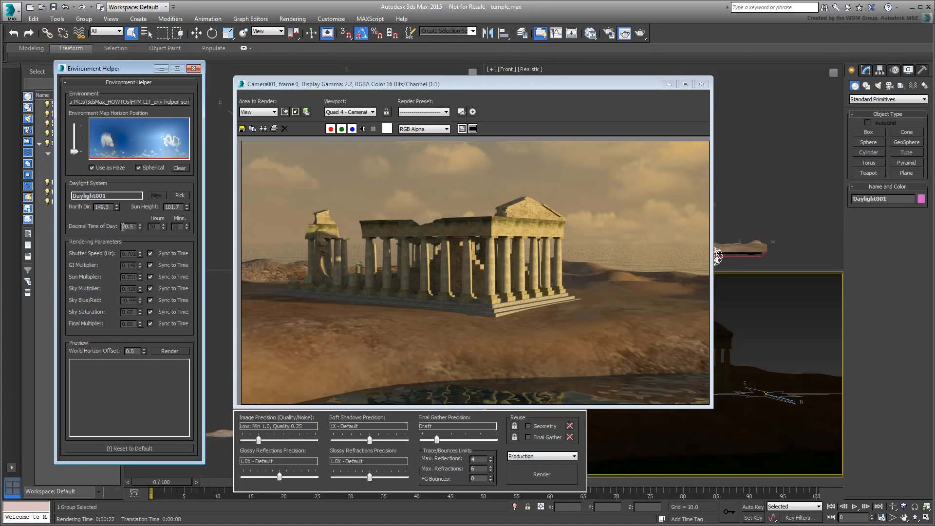
double_click(129, 227)
text(22)
key(Return)
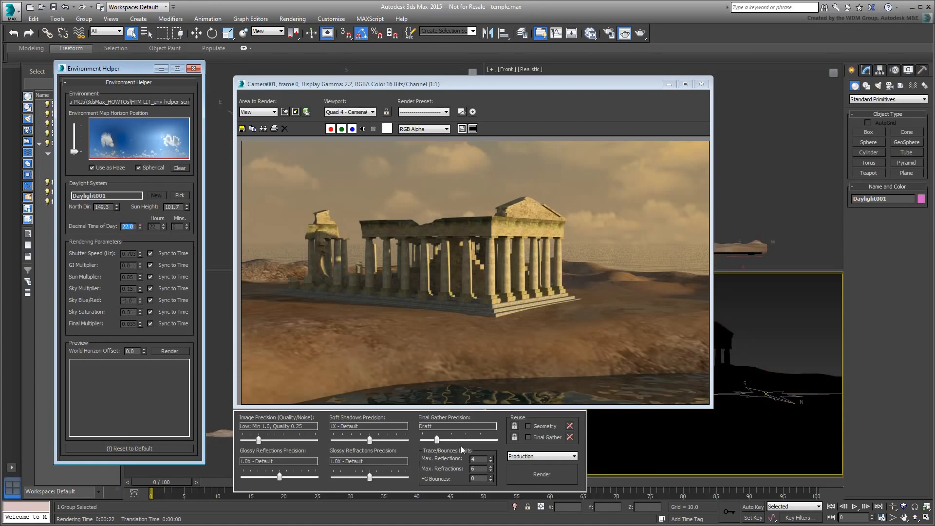
click(546, 475)
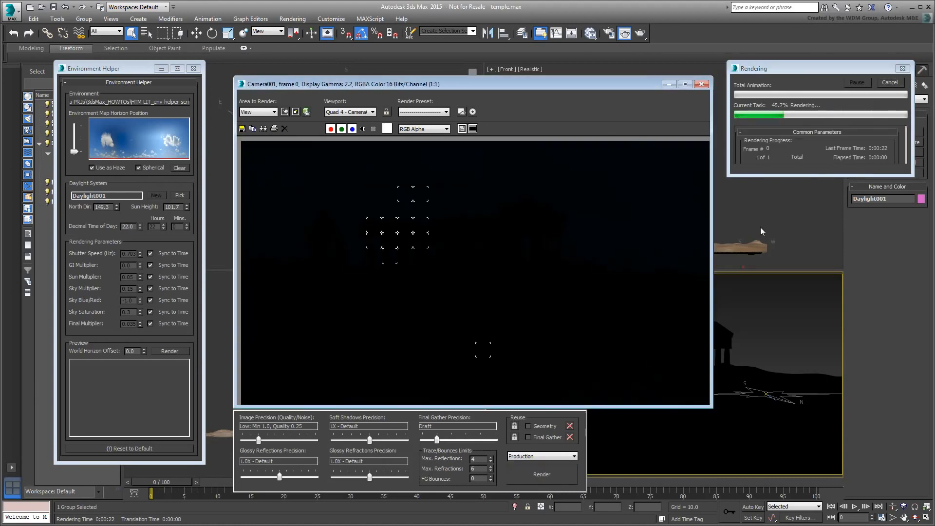
- Merge all seven photometric lights from lights.max into the scene and render the night view
click(17, 15)
click(66, 145)
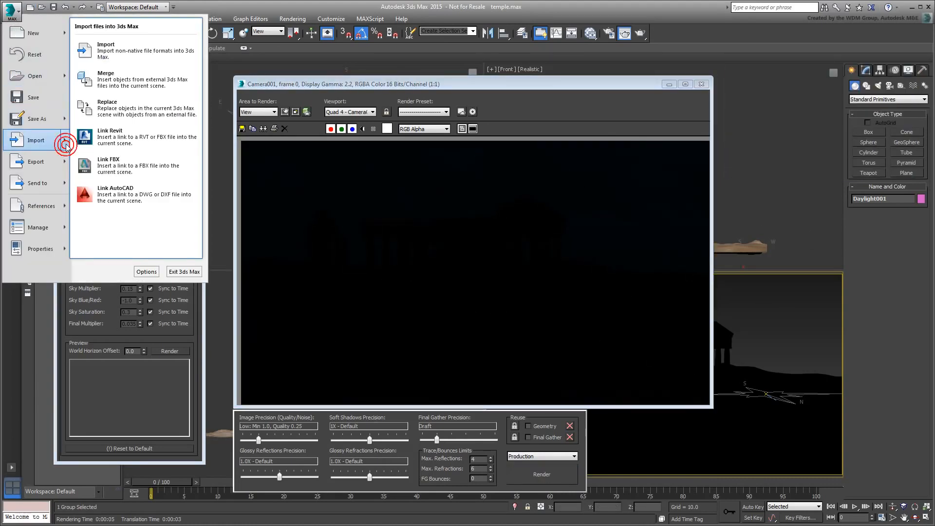
click(112, 80)
click(82, 78)
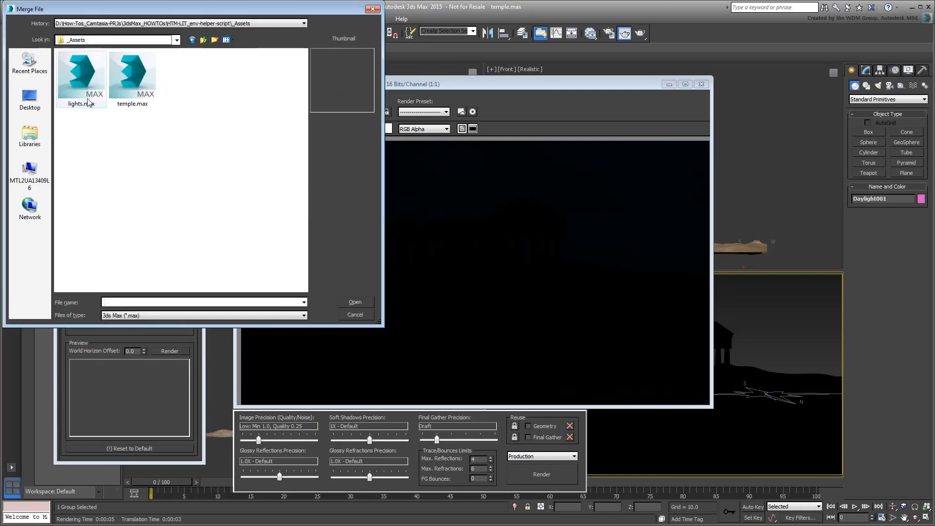
click(354, 302)
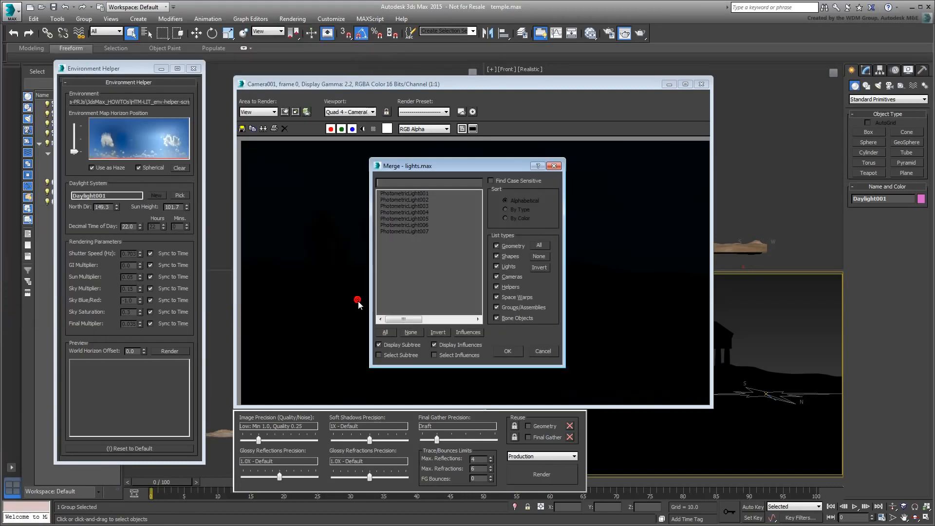
drag(404, 194, 410, 241)
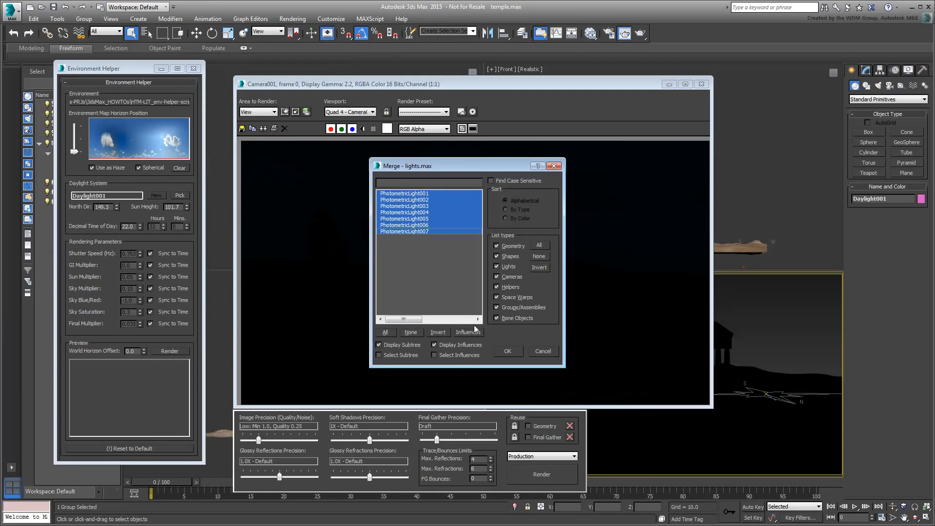
click(508, 351)
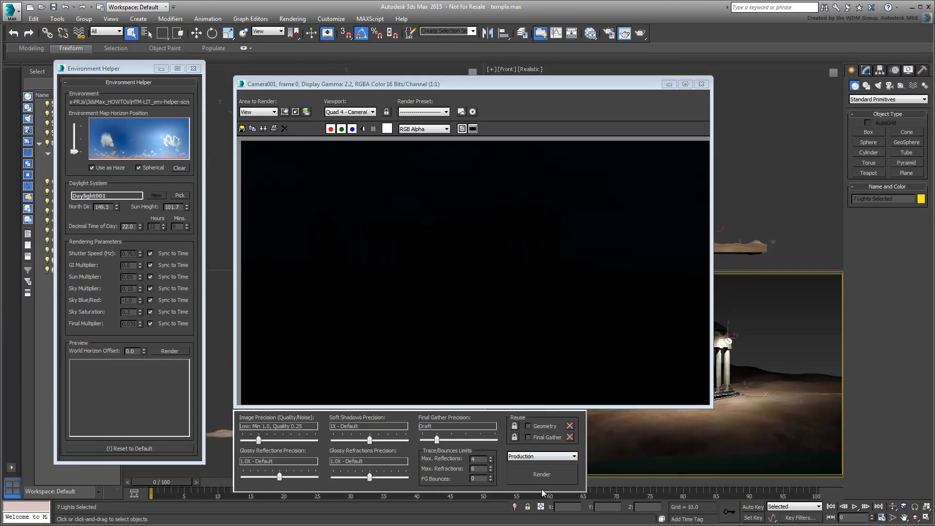
click(542, 475)
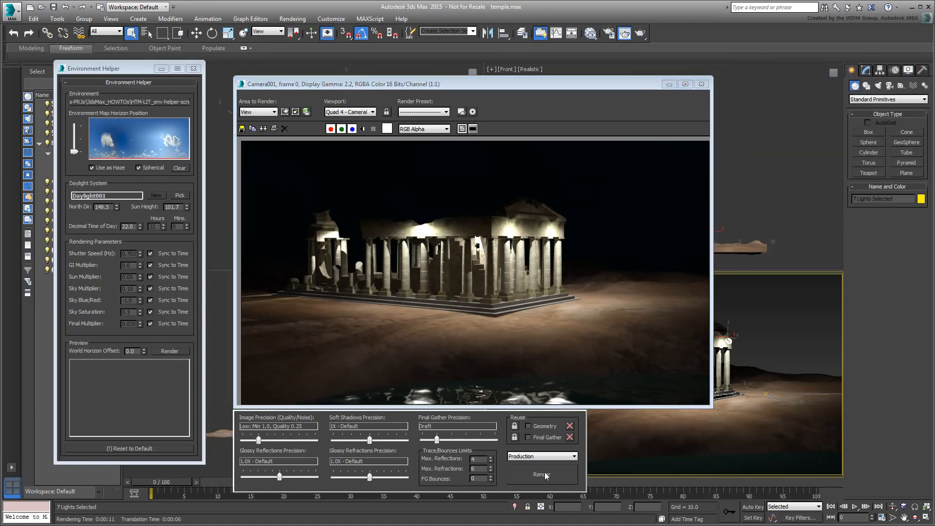
- Unsync the Sky Multiplier from the time of day, set it to 2.0, and render the night view
click(150, 289)
double_click(130, 288)
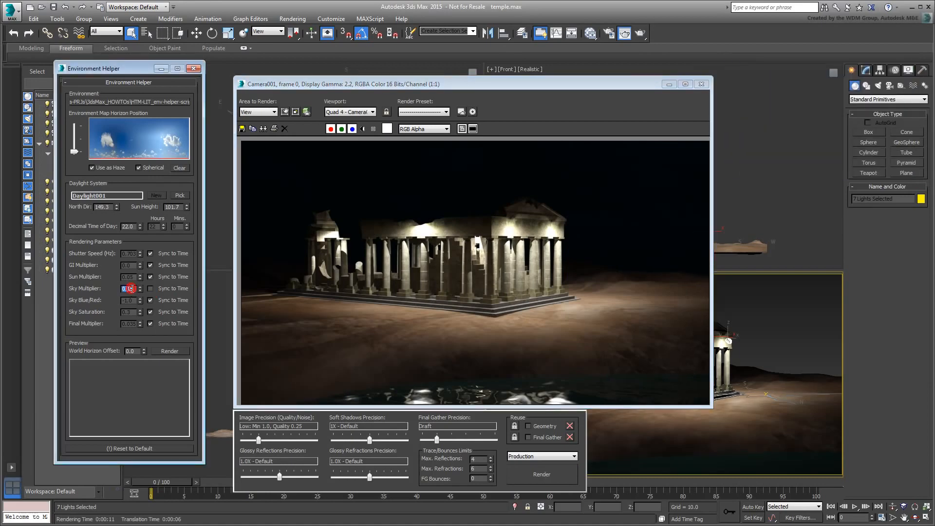
text(2.0)
click(542, 475)
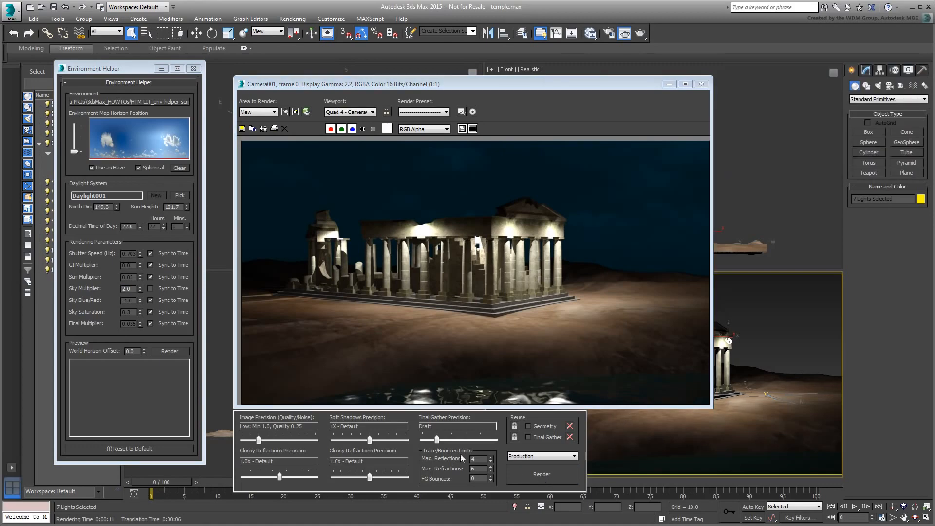
- Sync the Sky Multiplier to the time again, set the decimal time of day to 5, and render the Camera001 view
click(150, 289)
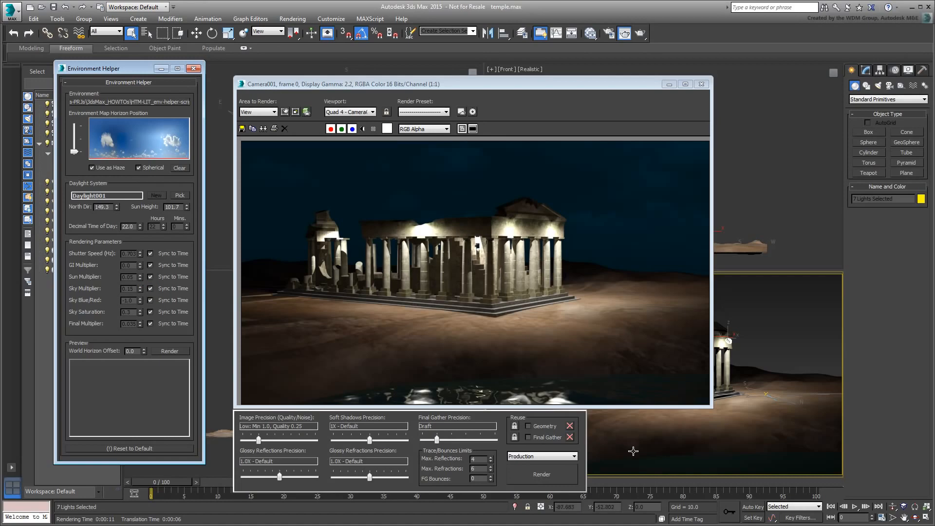
text(5)
key(Return)
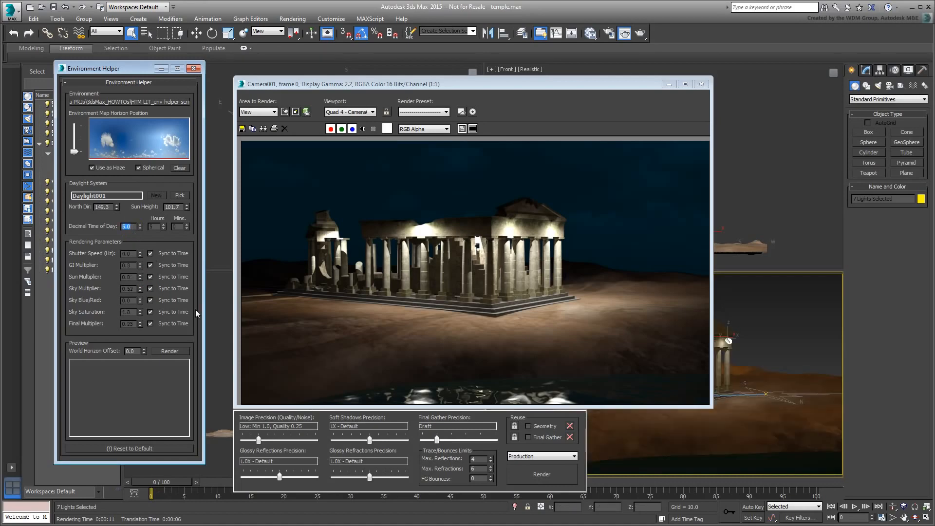
click(541, 474)
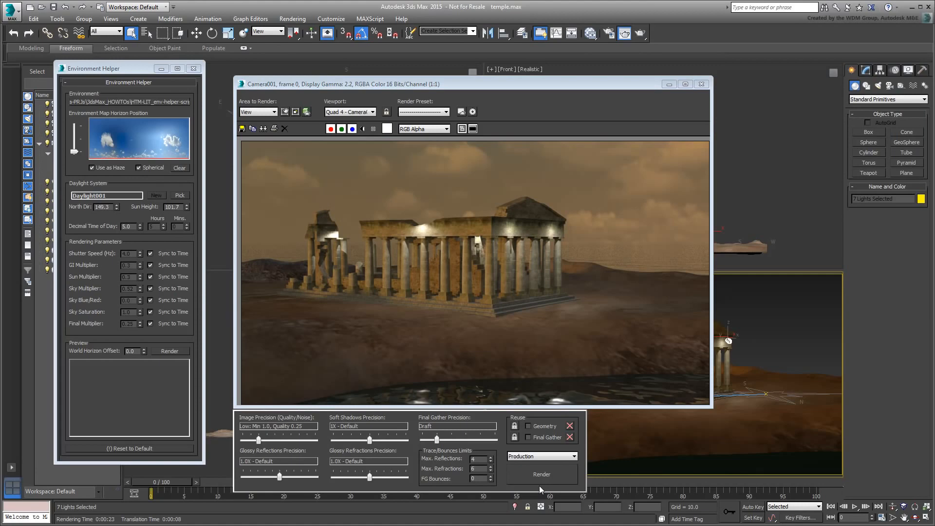
- Close the rendered image and switch the Camera001 viewport to Camera002
click(702, 85)
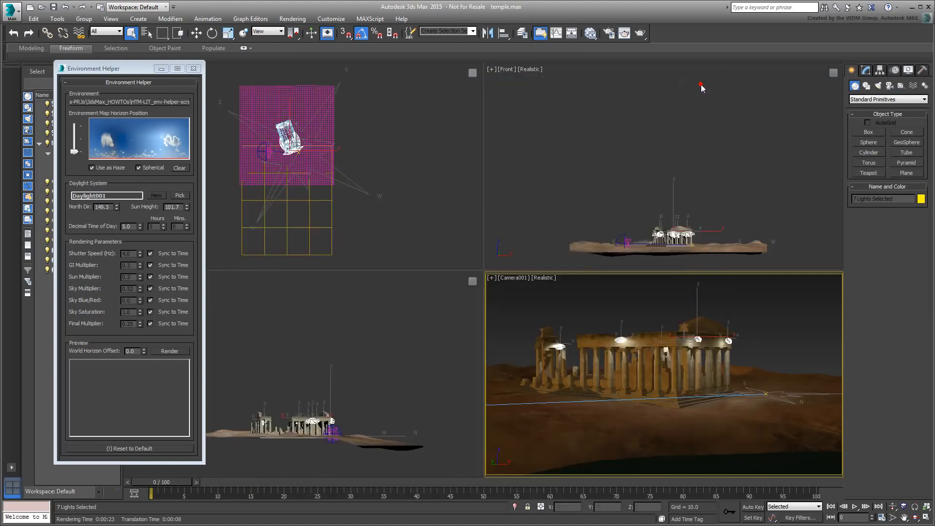
click(513, 278)
mouse_move(604, 289)
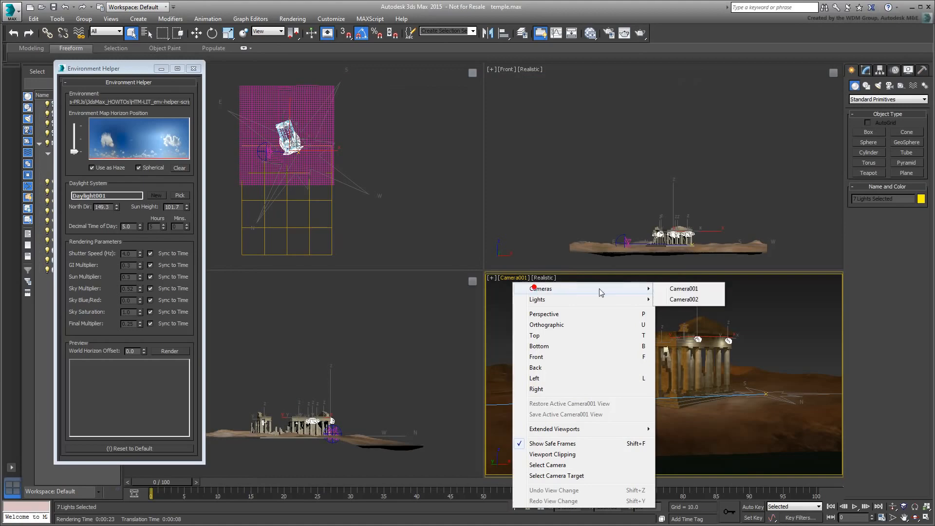
click(681, 301)
- Set the decimal time of day to 14 and render the Camera002 view
double_click(129, 226)
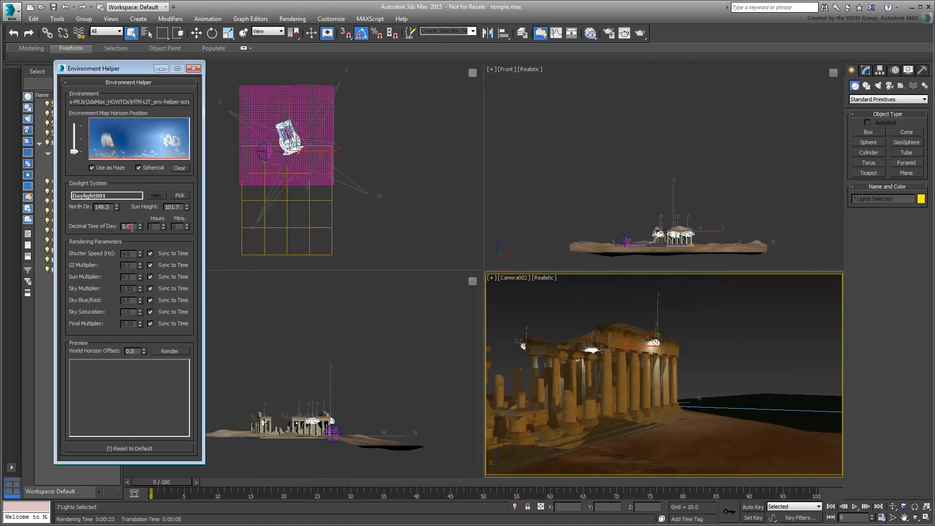
text(14)
key(Return)
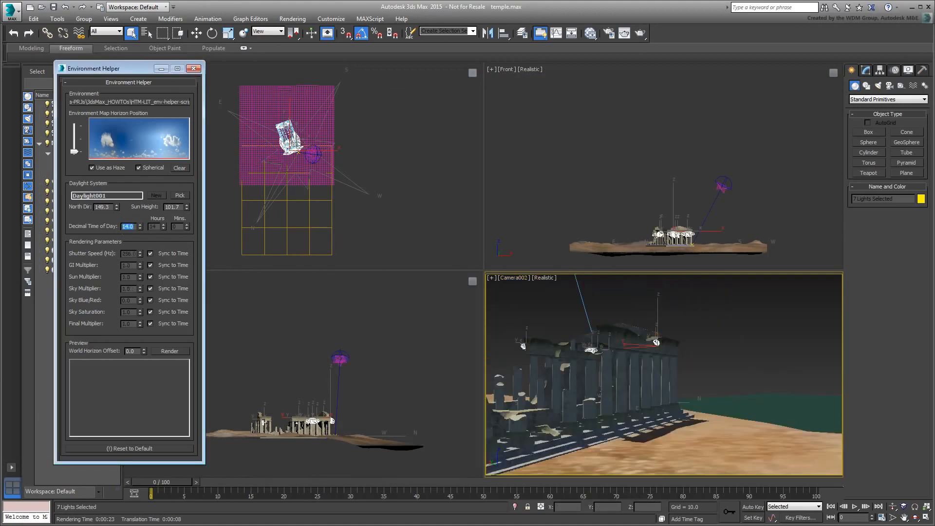
click(640, 34)
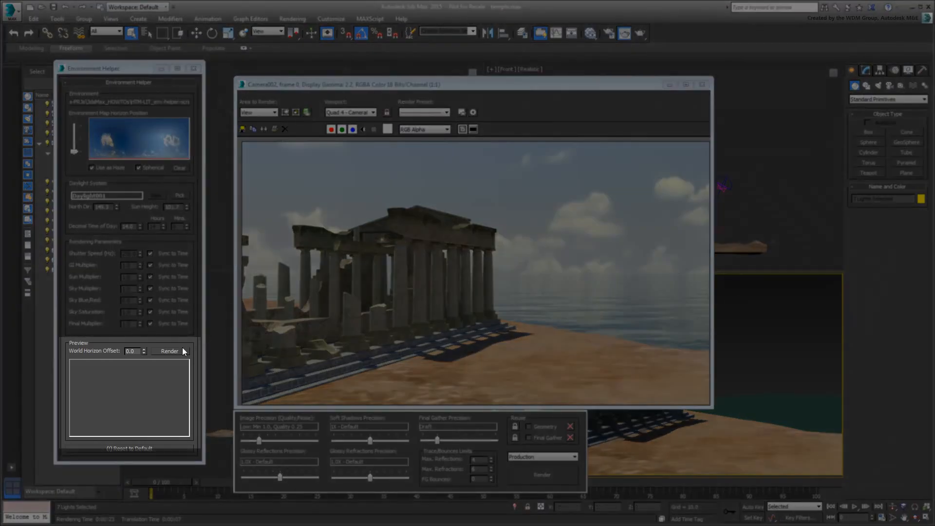
- Render the helper's preview image, set the World Horizon Offset to 0.3, and render the Camera002 view
click(171, 351)
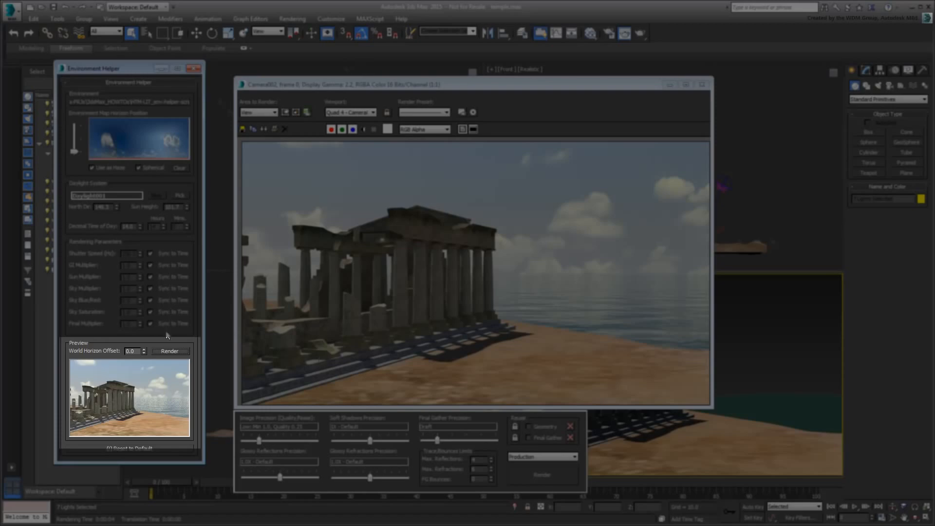
click(144, 349)
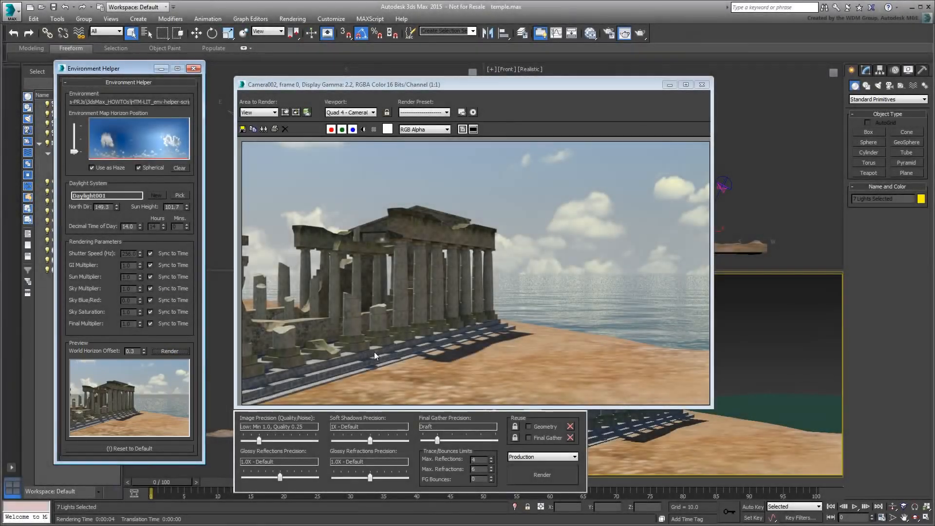
click(546, 473)
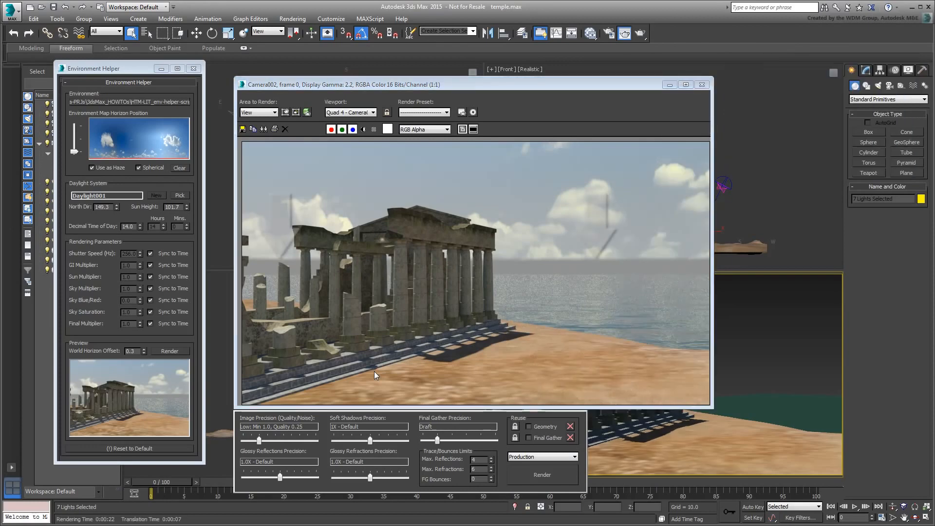
- Set the World Horizon Offset to -0.1, update the preview image, and render the Camera002 view again
click(143, 354)
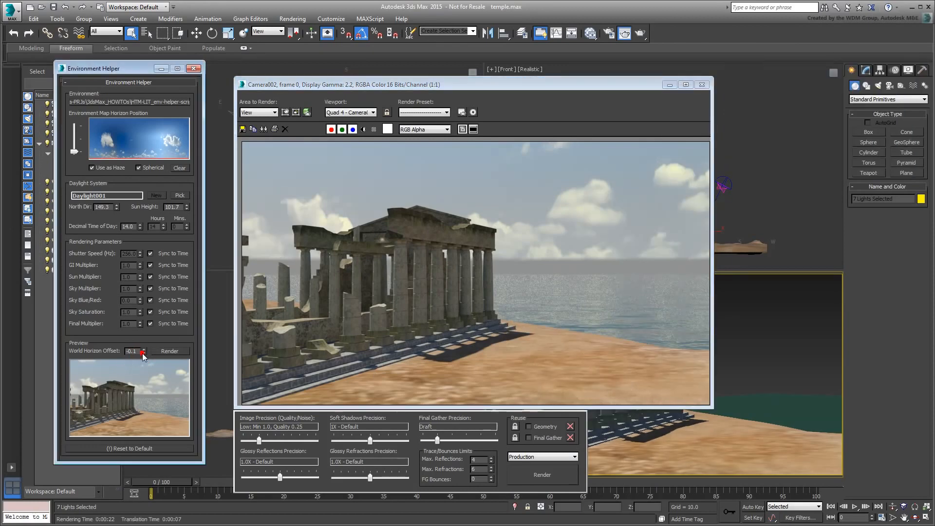
click(143, 353)
click(169, 351)
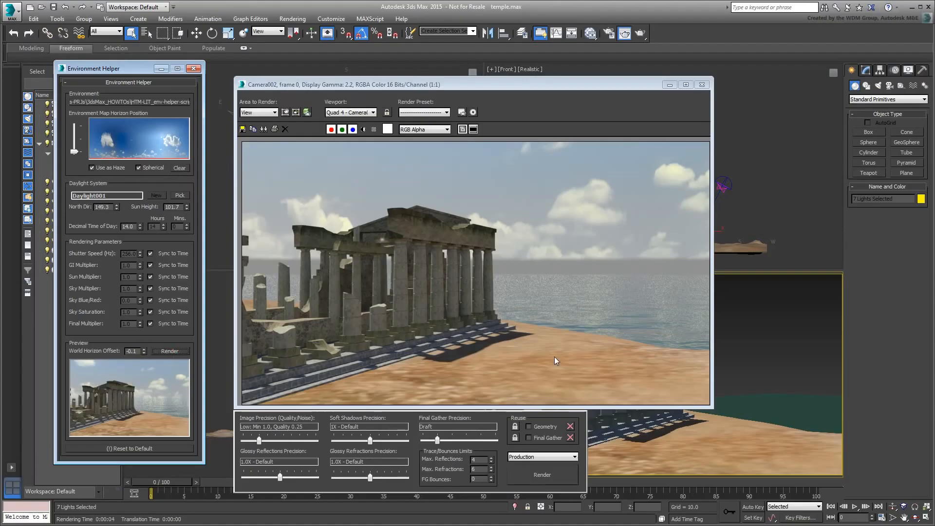
click(542, 472)
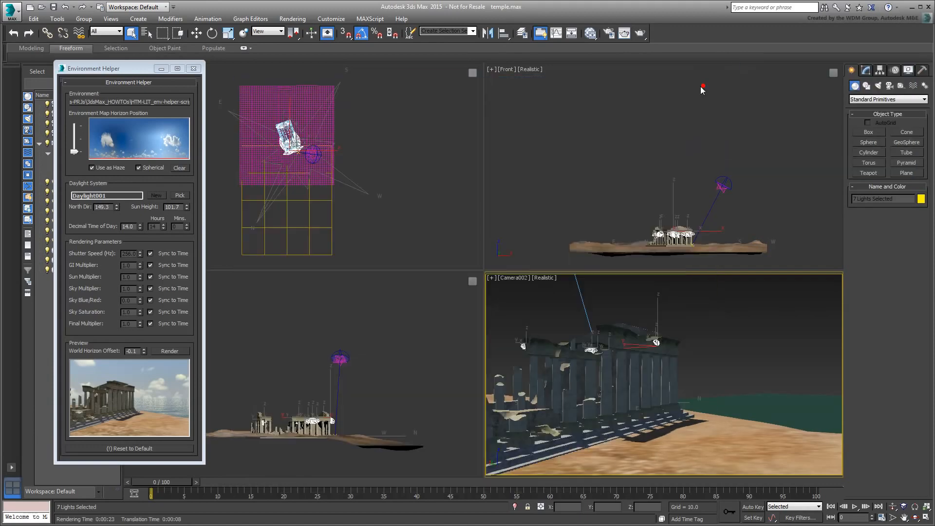
- Close the rendered image and open the Environment and Effects settings and the Slate Material Editor beside the Environment Helper
click(702, 84)
drag(122, 78, 71, 81)
key(8)
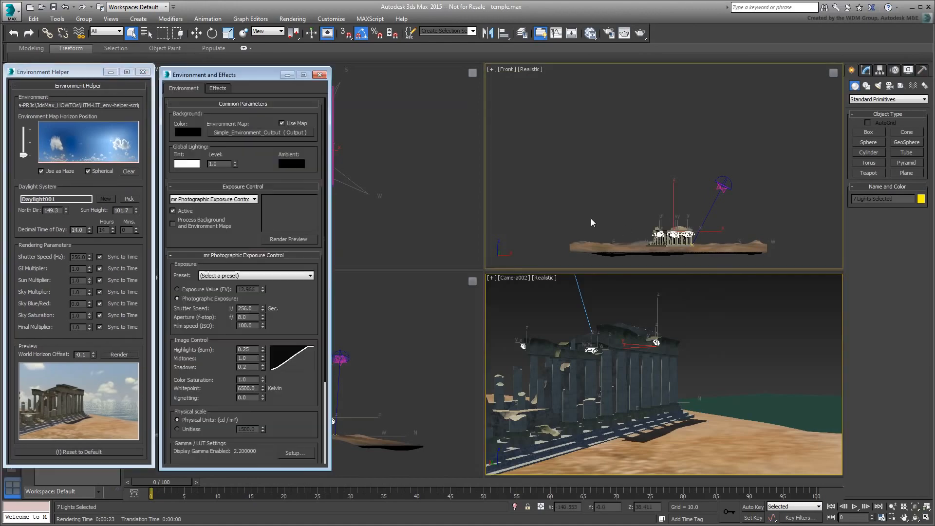
click(591, 32)
click(417, 72)
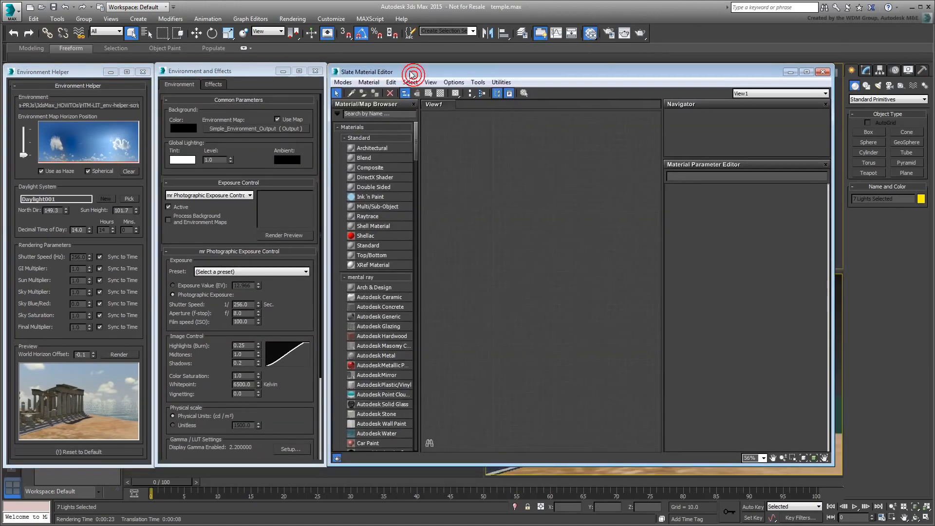
- Place the environment map in the Slate Material Editor as an instance and display the mr Physical Sky map's parameters
drag(239, 130, 471, 183)
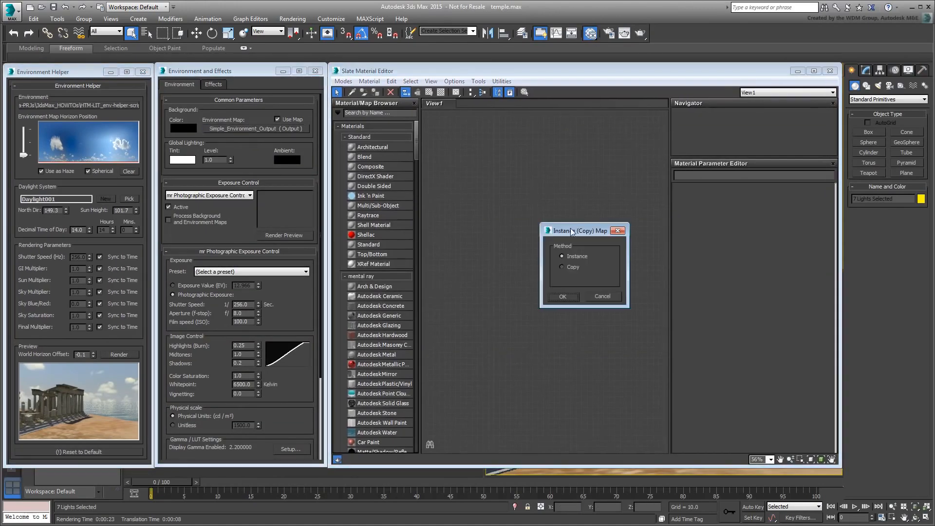
click(565, 299)
double_click(577, 243)
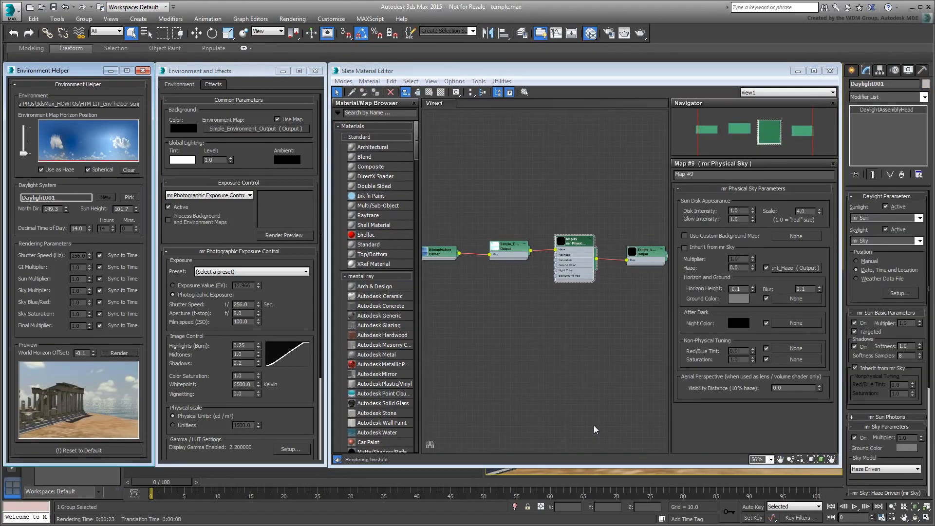
- Set the decimal time of day to 19 in the Environment Helper
double_click(81, 228)
text(19)
key(Return)
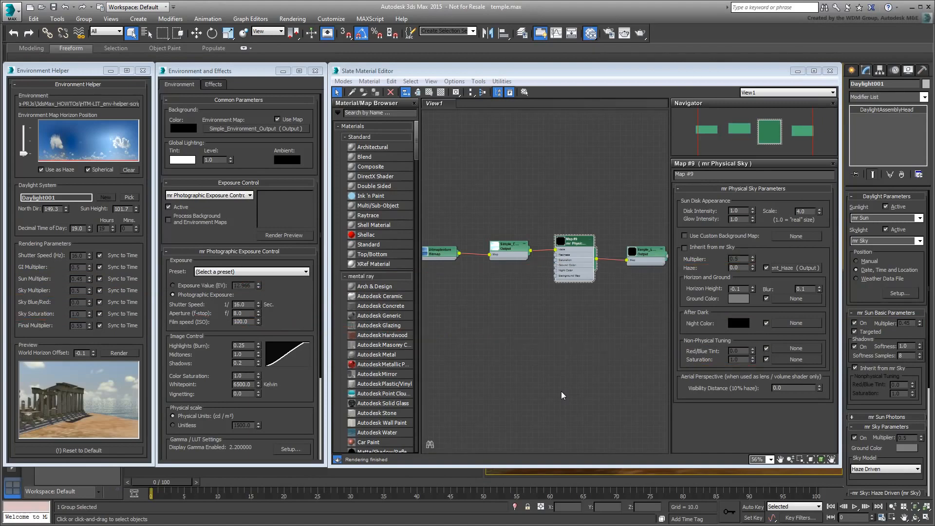
- Examine the Output settings of the Simple_Environment_Output map, and close the Slate Material Editor and the Environment and Effects settings
click(645, 250)
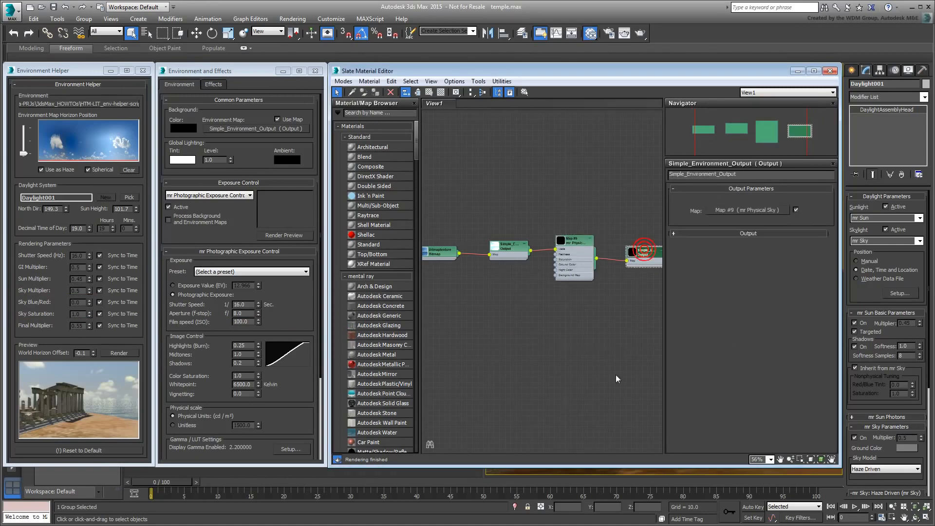
click(741, 233)
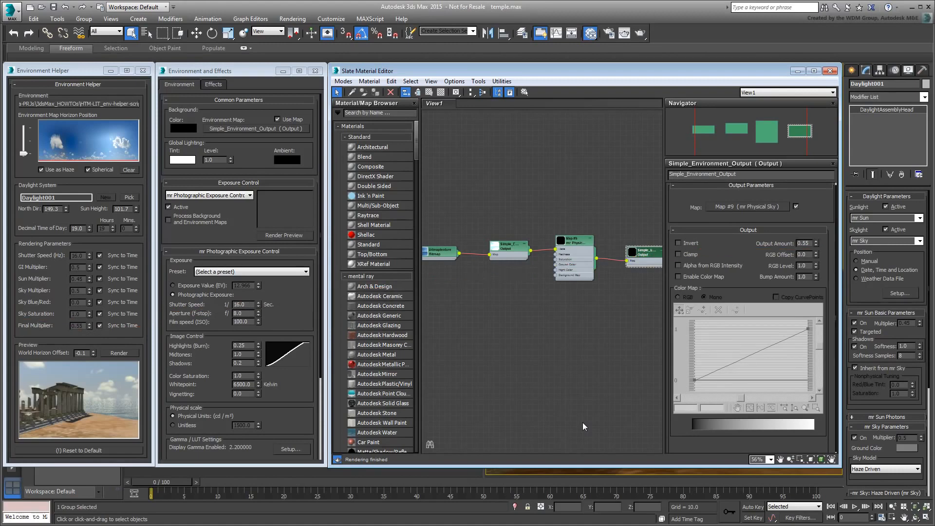
click(830, 70)
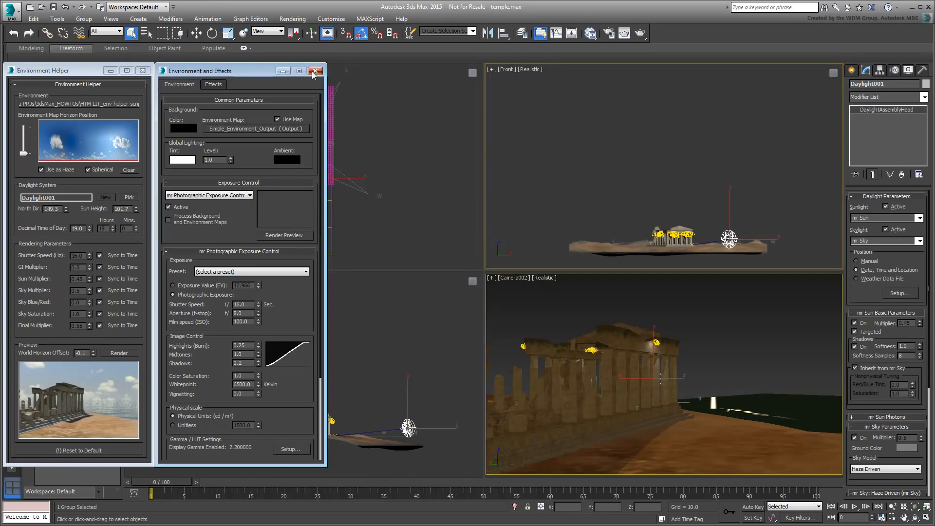
click(314, 72)
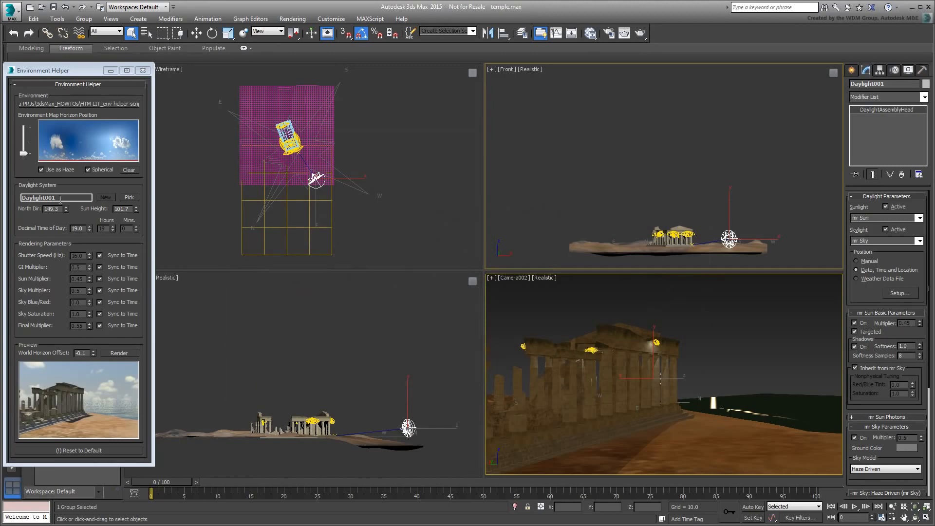
- Raise the decimal time of day to 19.29 and render the Camera002 view
drag(90, 228, 101, 84)
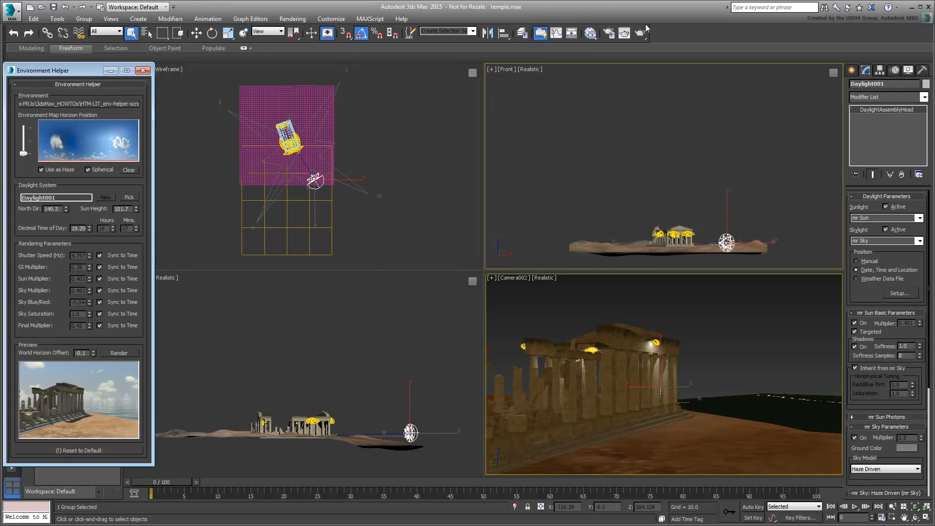
right_click(615, 299)
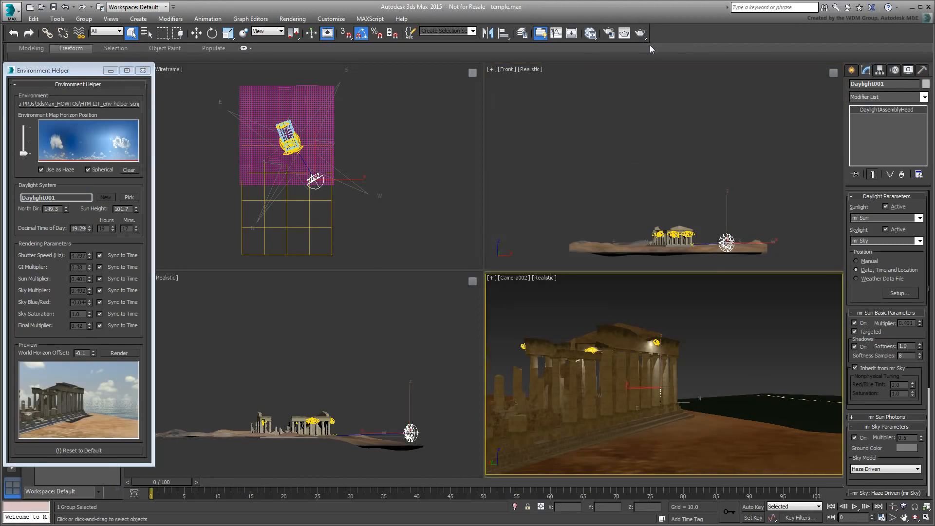
click(640, 34)
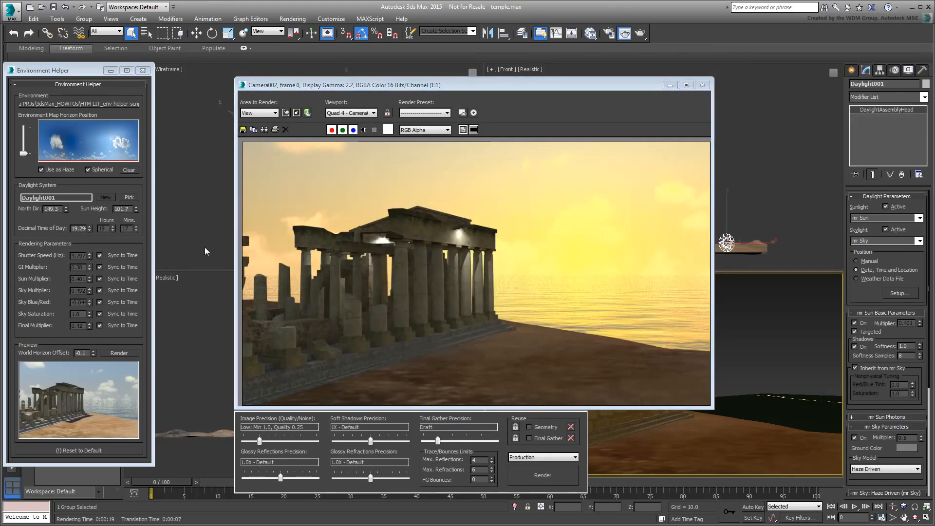
- Unsync the Sky Multiplier from the time of day, set it to 0.2, and render the Camera002 view
click(99, 291)
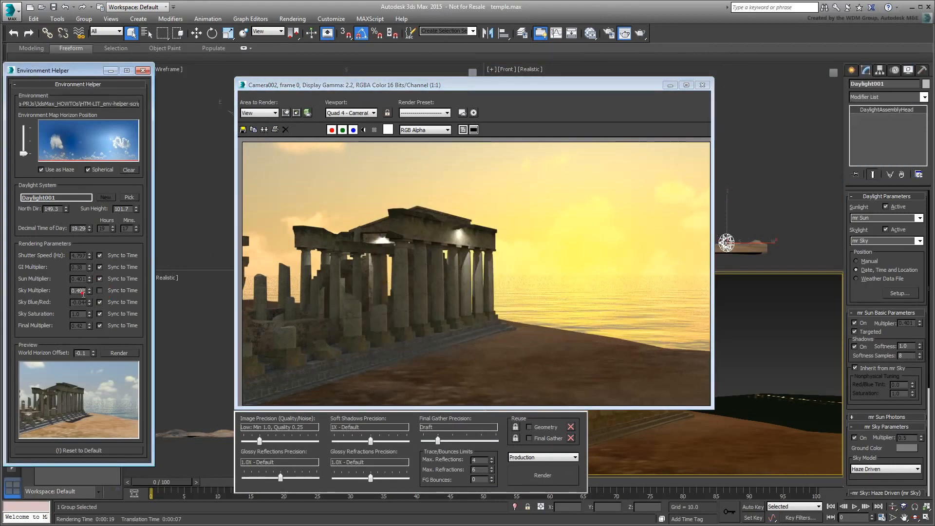
double_click(83, 293)
text(0.2)
key(Return)
click(556, 479)
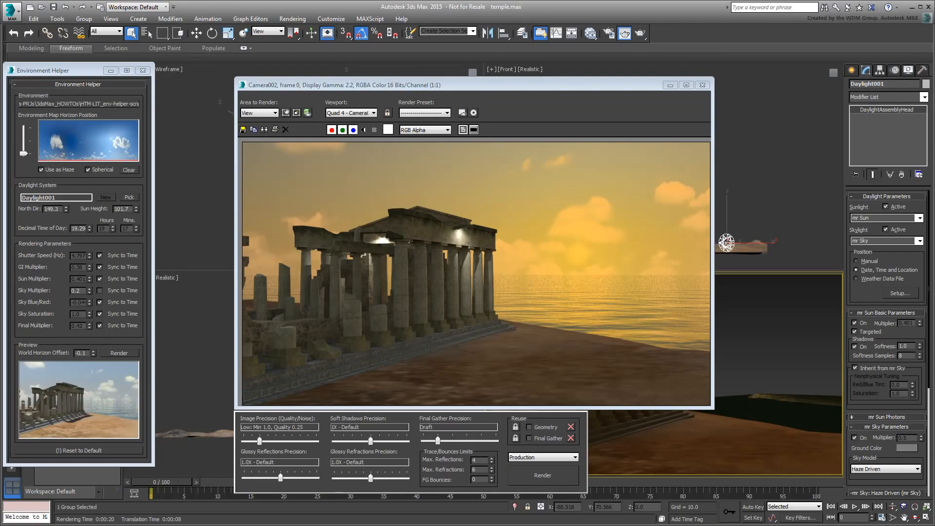
- Switch to the _Assets folder, open environmentHelper.ms in Notepad, and examine its hourly key lists from exposureKeys to gainKeys
key(alt+Tab)
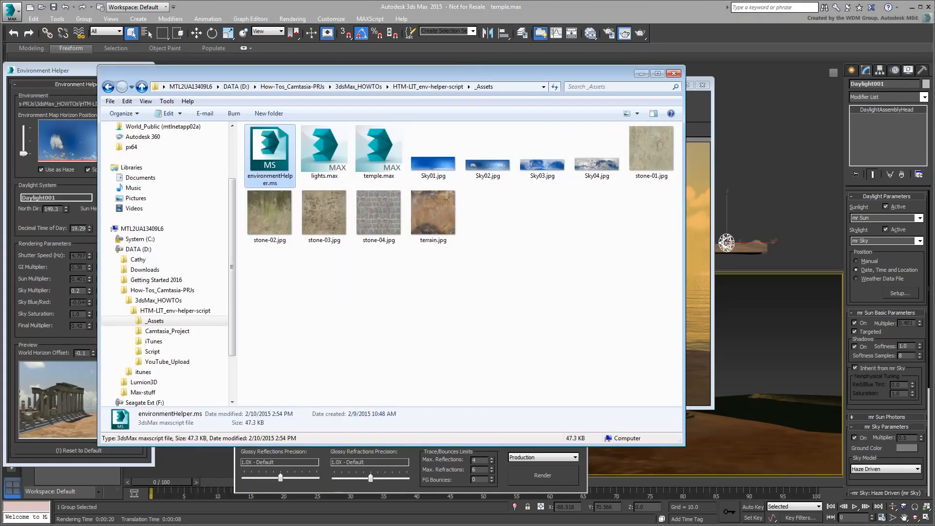
double_click(280, 161)
scroll(560, 353, down, 19)
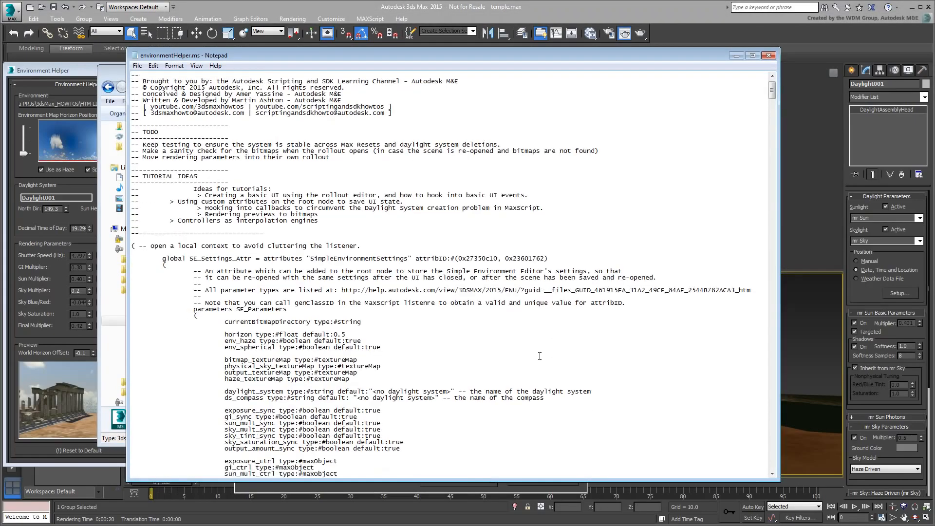
scroll(547, 358, down, 20)
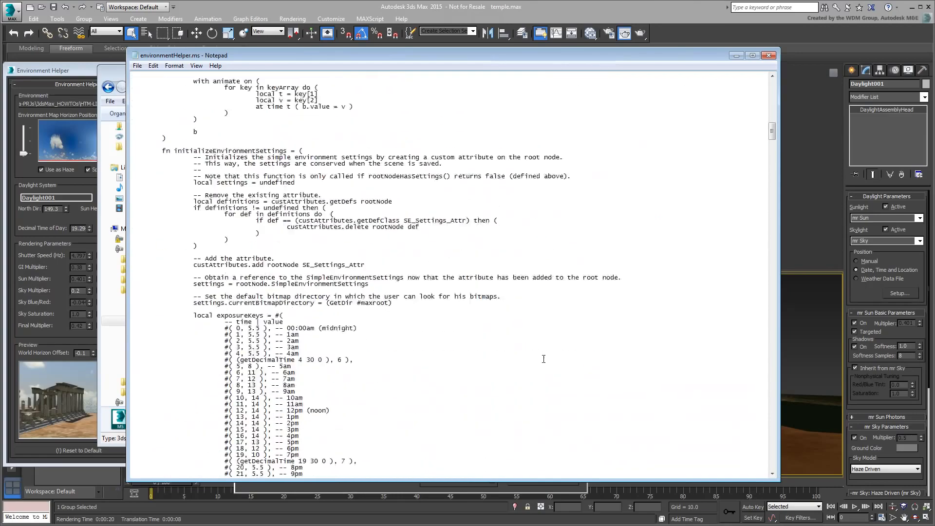
scroll(588, 355, down, 3)
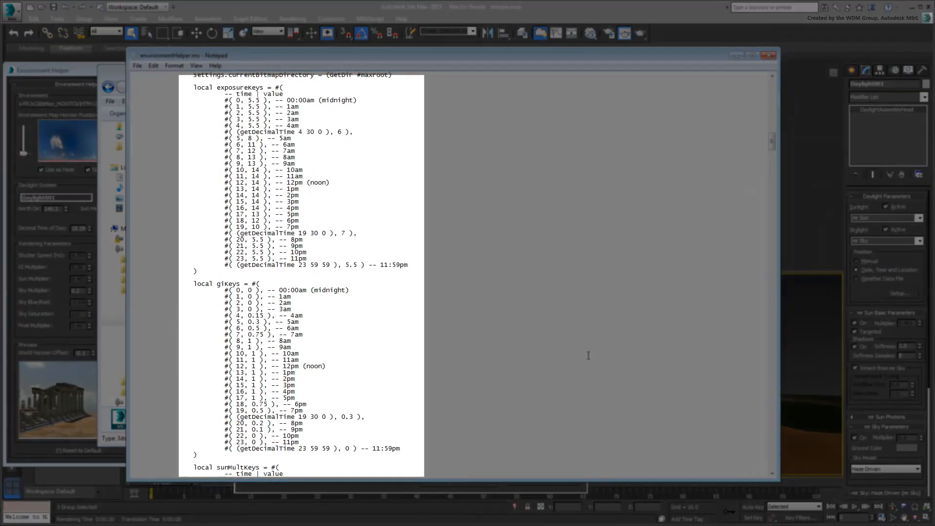
scroll(589, 356, down, 9)
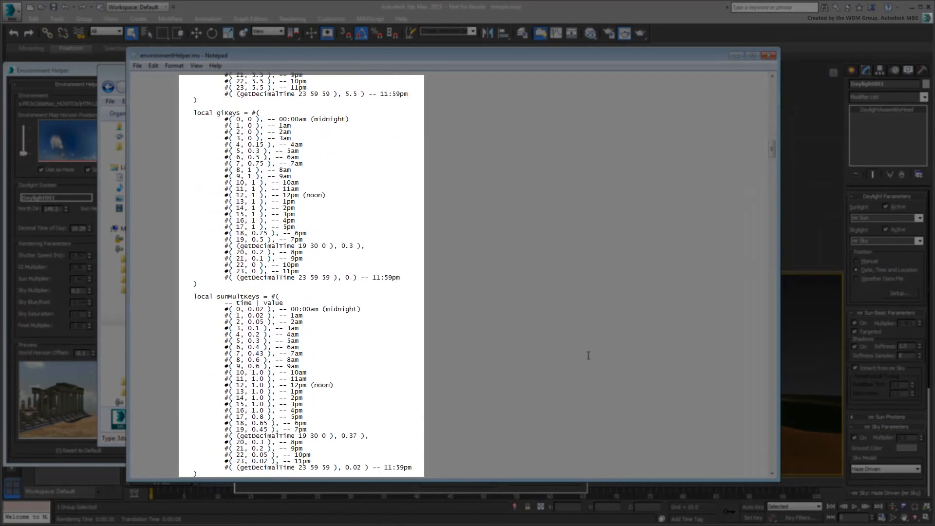
scroll(589, 355, down, 11)
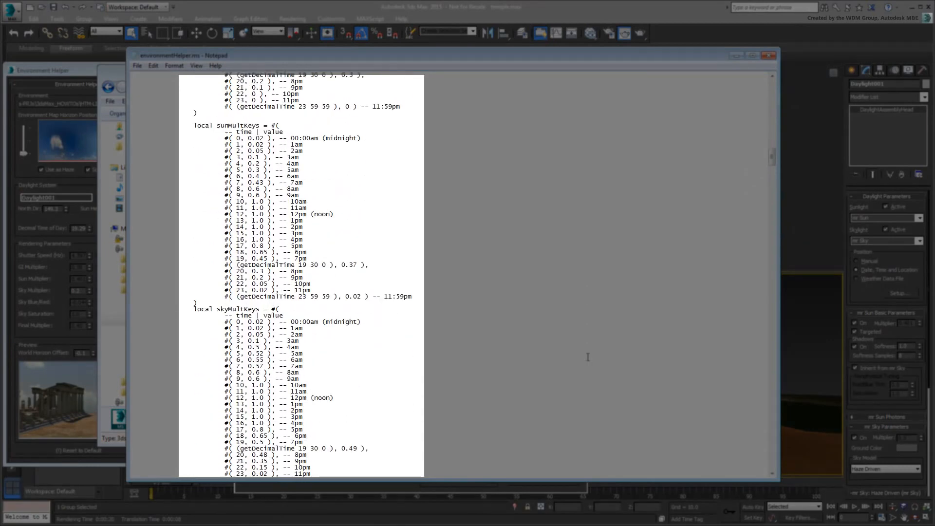
scroll(588, 357, down, 7)
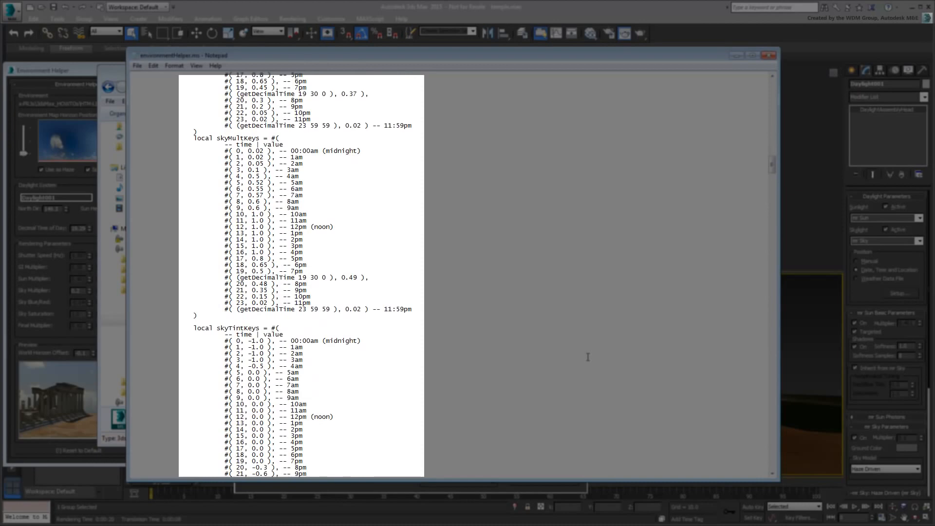
scroll(588, 358, down, 9)
scroll(588, 357, down, 16)
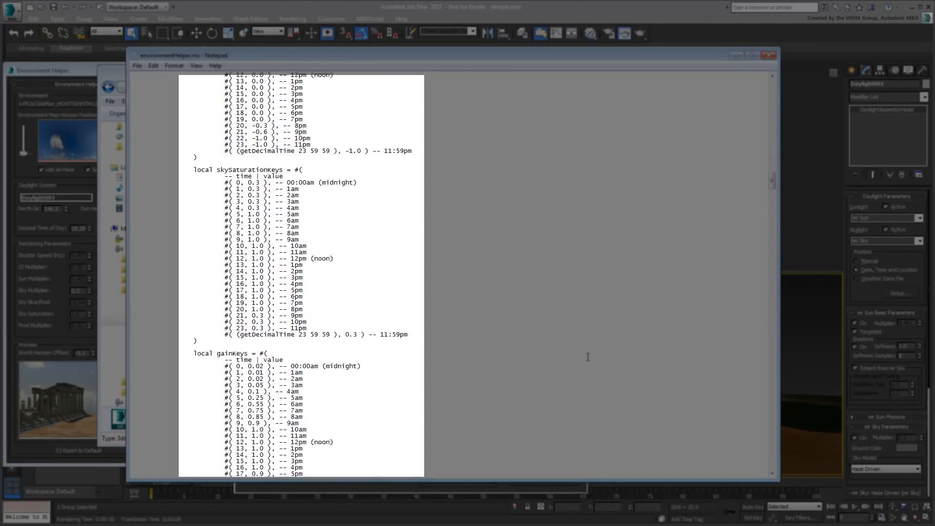
scroll(588, 357, down, 1)
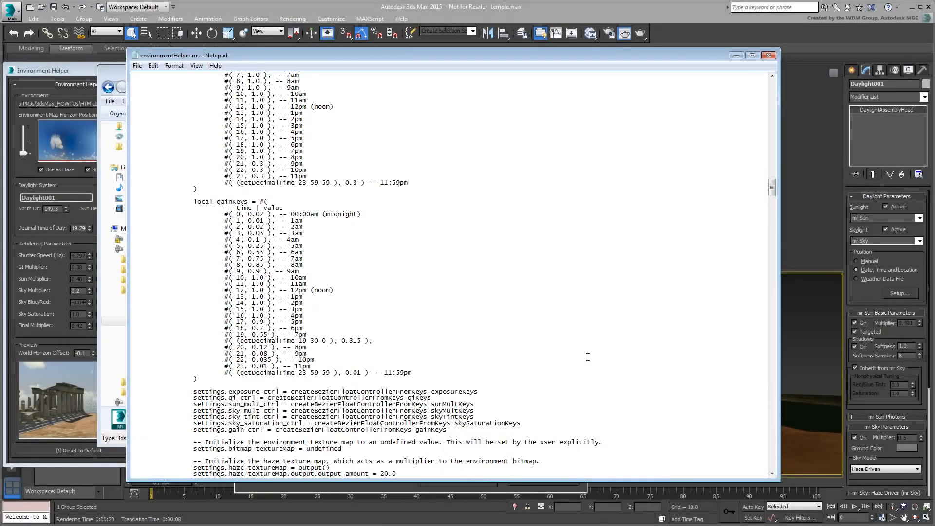
- Dismiss the script file, the folder window and the rendered image, and move the Environment Helper closer to the viewports
click(768, 55)
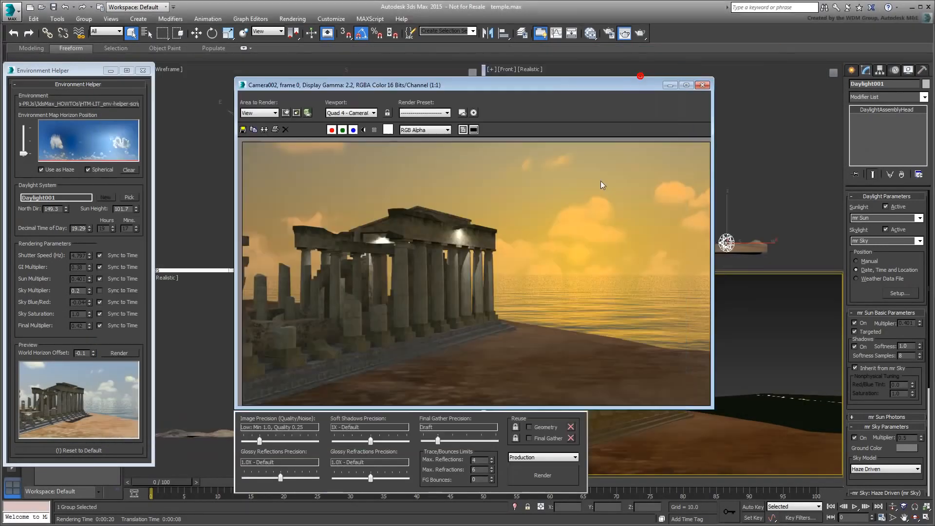
click(641, 73)
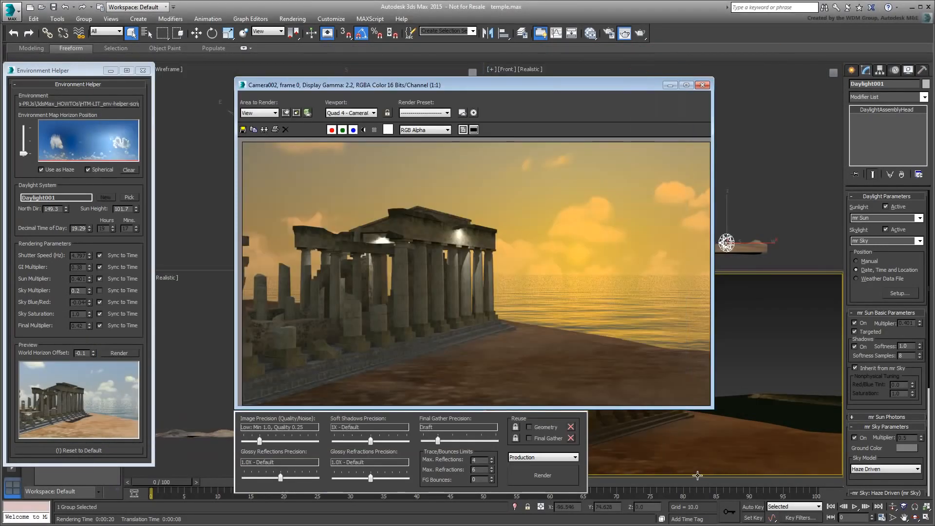
click(703, 85)
drag(69, 71, 137, 74)
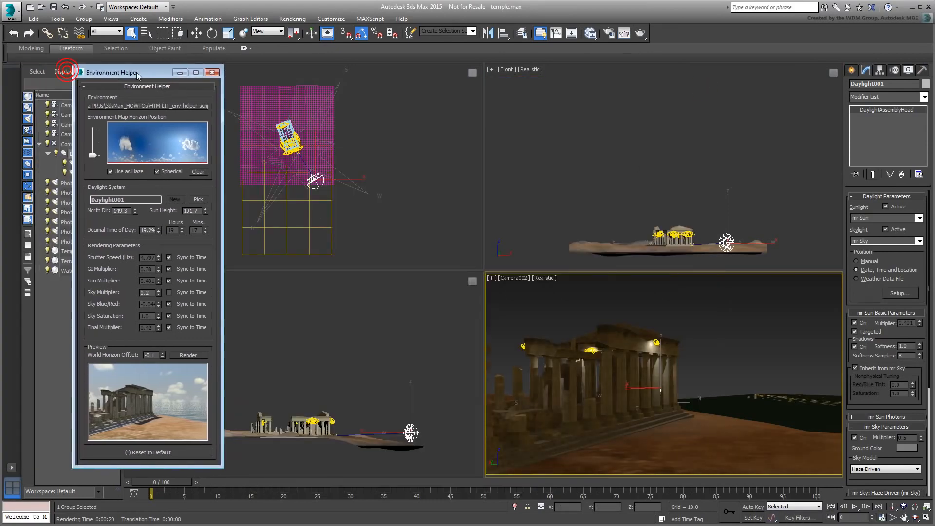
- Reset the Environment Helper to its default settings and set Sky02.jpg as the environment background
click(156, 452)
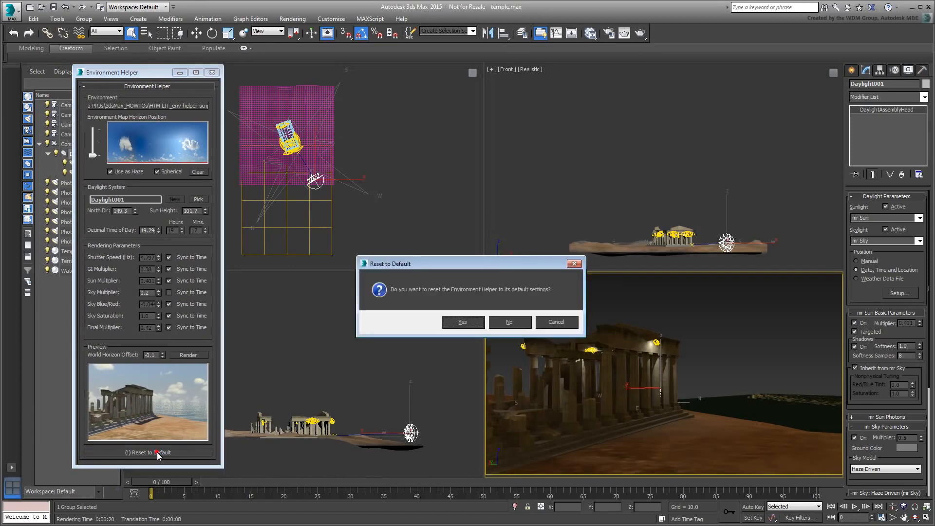
click(463, 324)
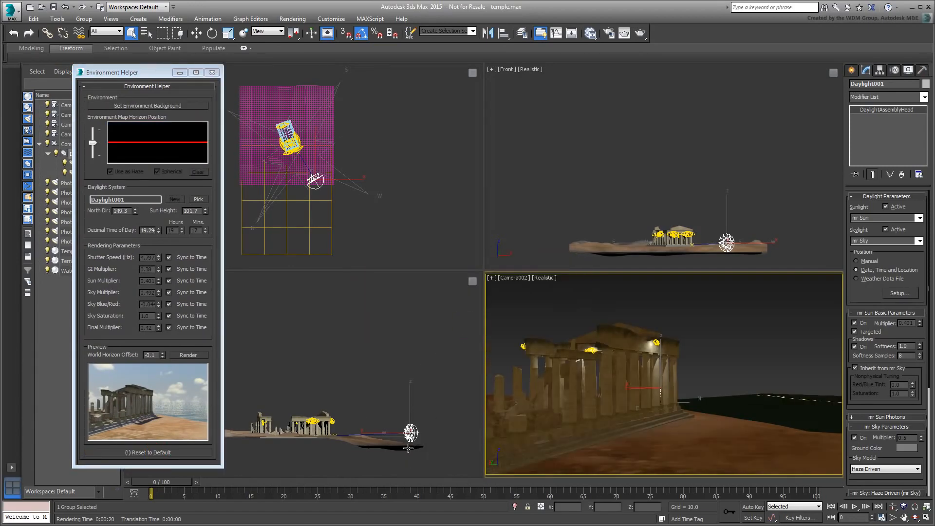
click(146, 106)
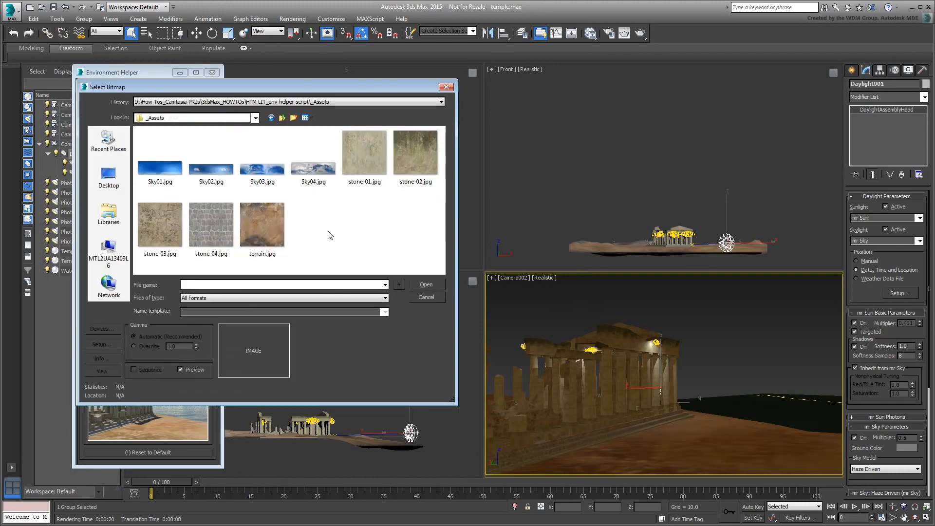
click(212, 173)
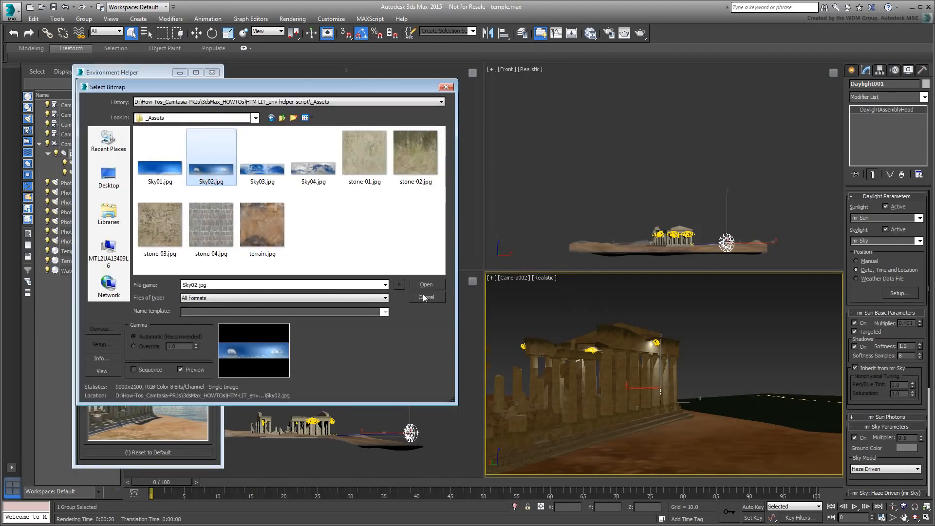
double_click(212, 158)
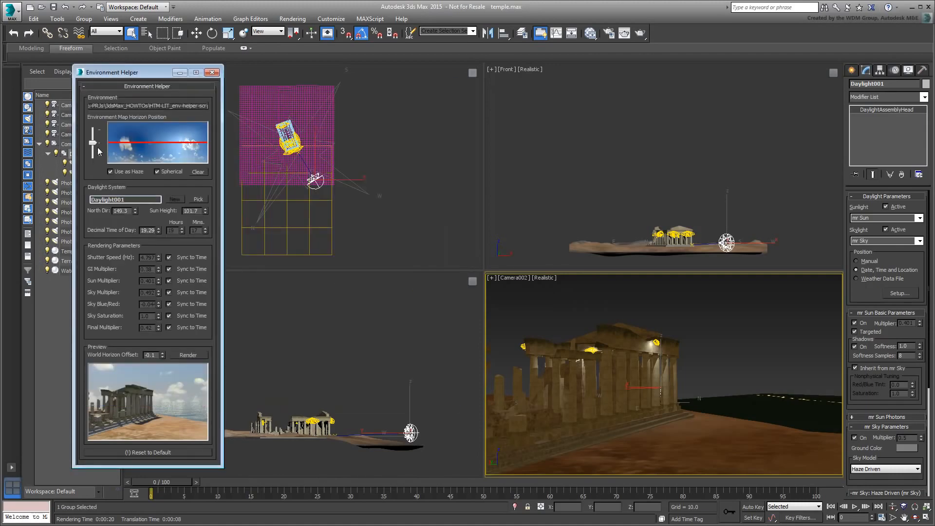
- Lower the environment map horizon position to the bottom edge of the sky image and render the helper's preview
drag(92, 143, 95, 167)
click(185, 356)
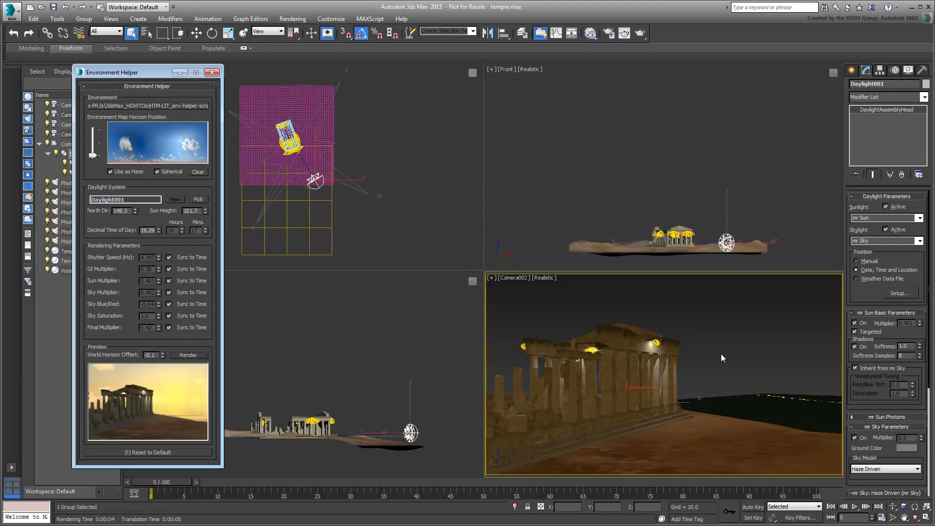
- Unsync the Sky Multiplier from the time of day, set it to 0.25, refresh the preview, and render the Camera002 view
click(168, 292)
double_click(147, 293)
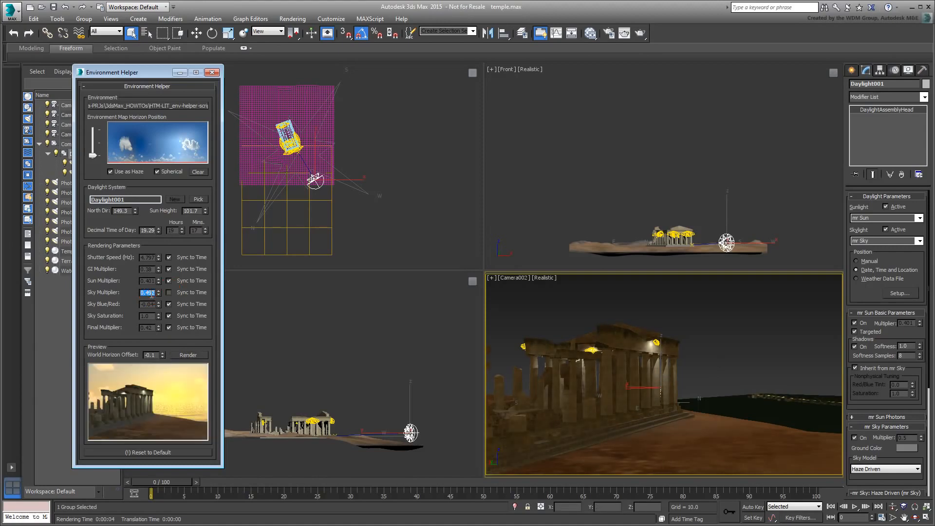
text(0.25)
key(Return)
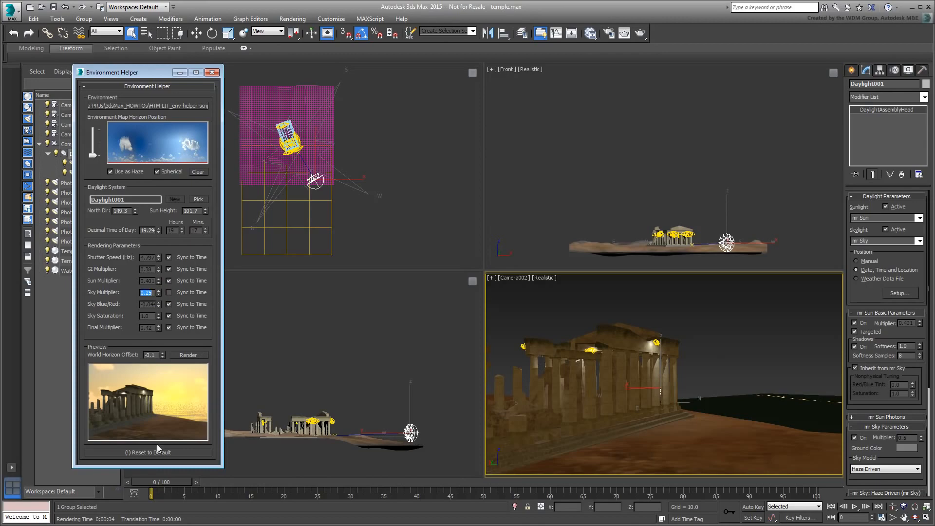
click(188, 354)
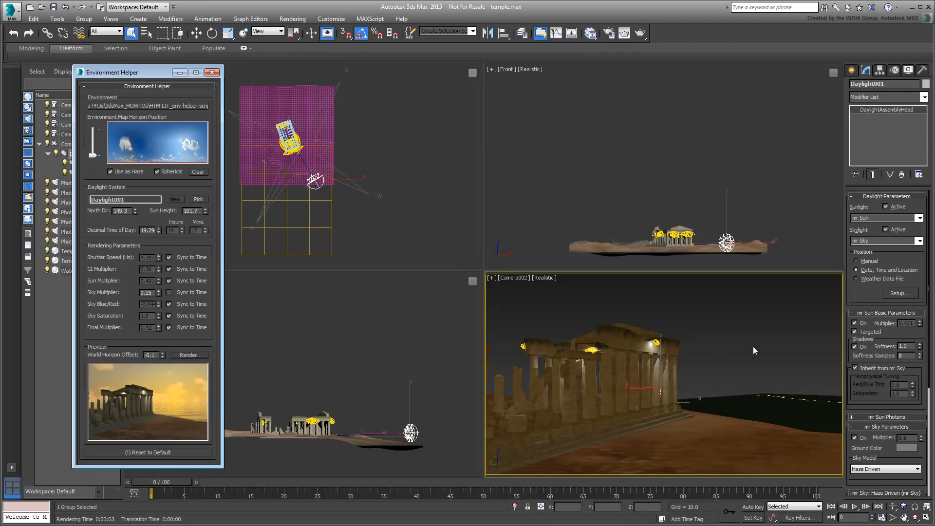
click(641, 33)
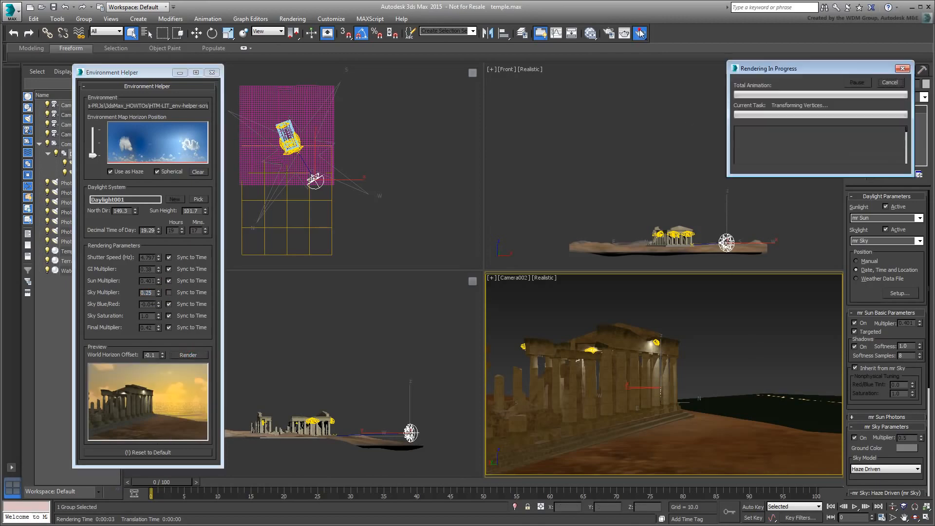